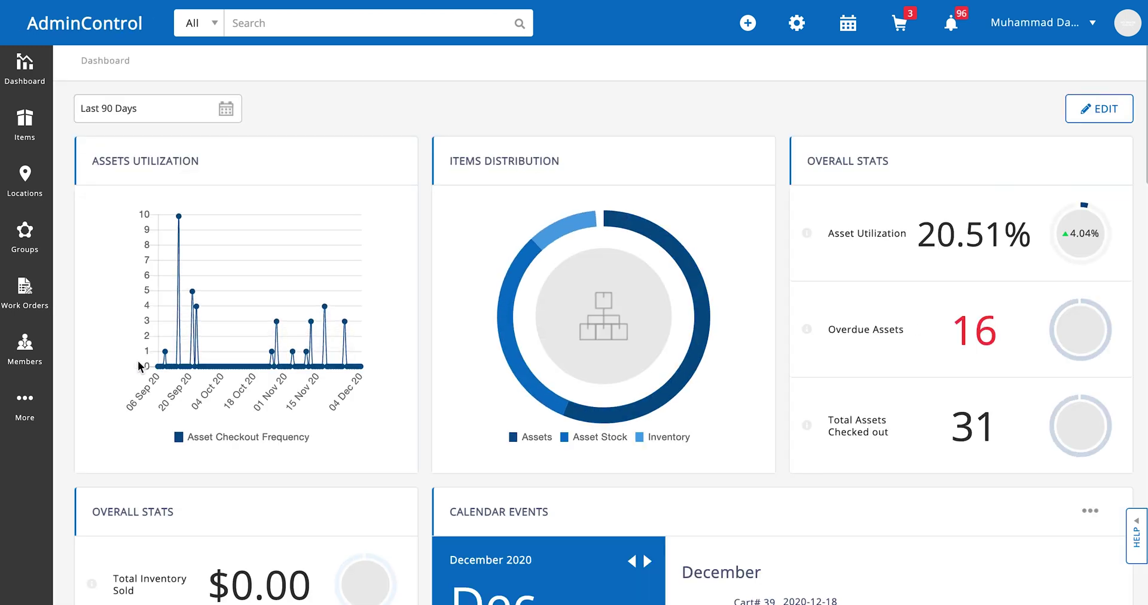
Review the Purchase Orders custom fields (only Contact Info), then go to the Assets list.
click(29, 418)
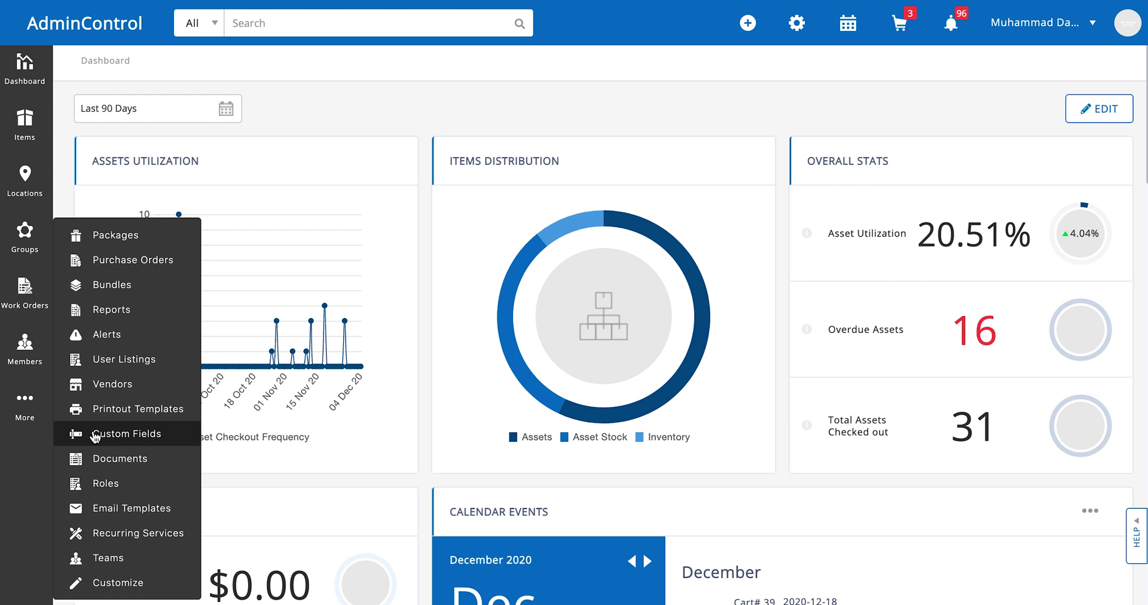
click(94, 436)
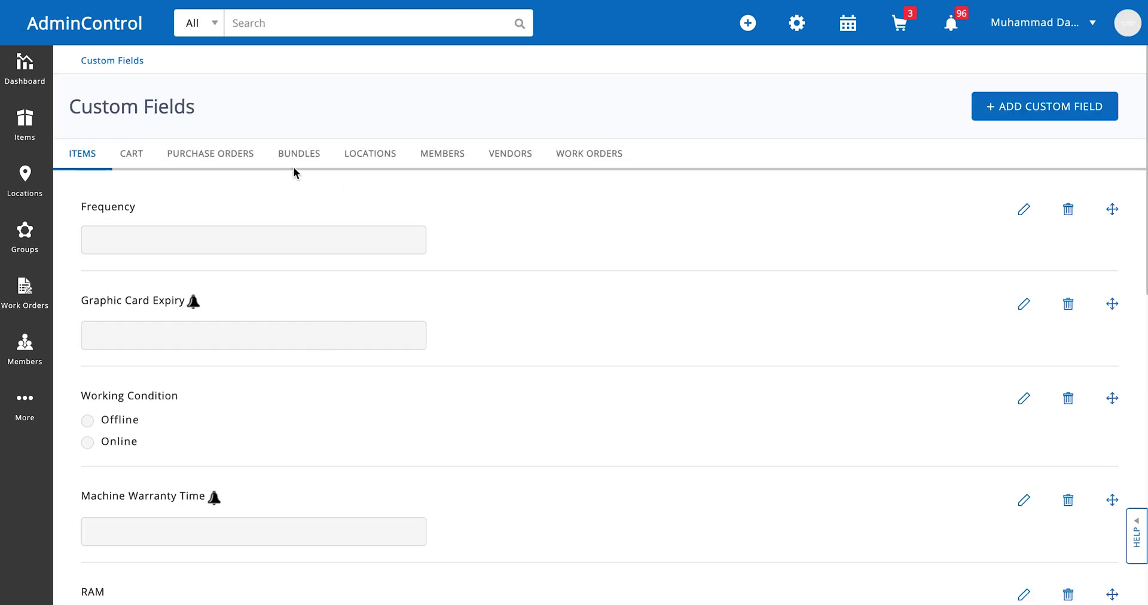
click(219, 156)
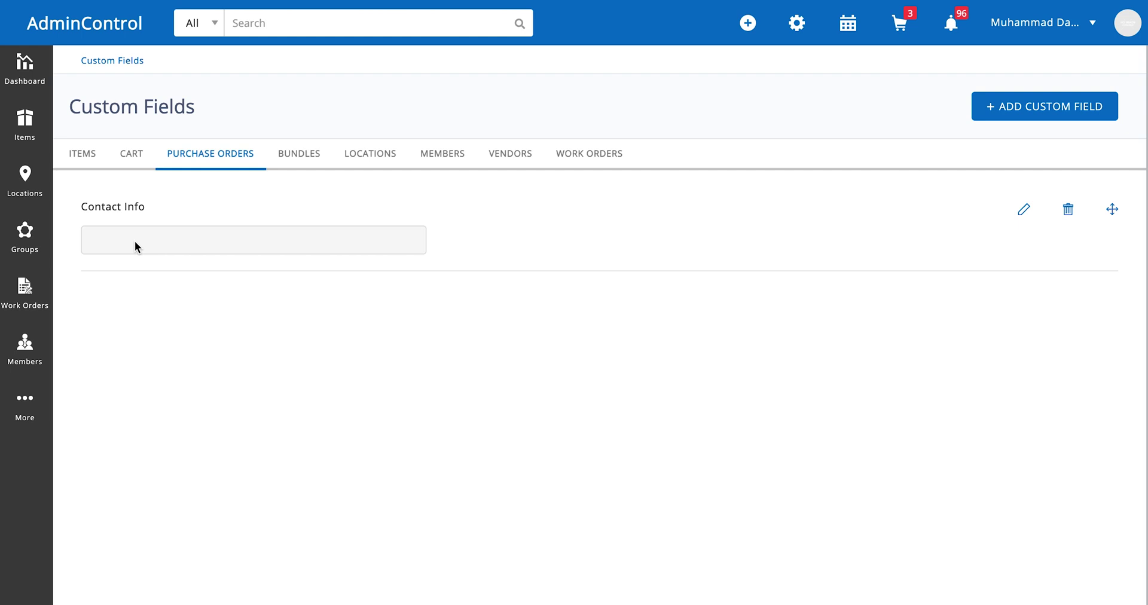
click(37, 402)
mouse_move(25, 123)
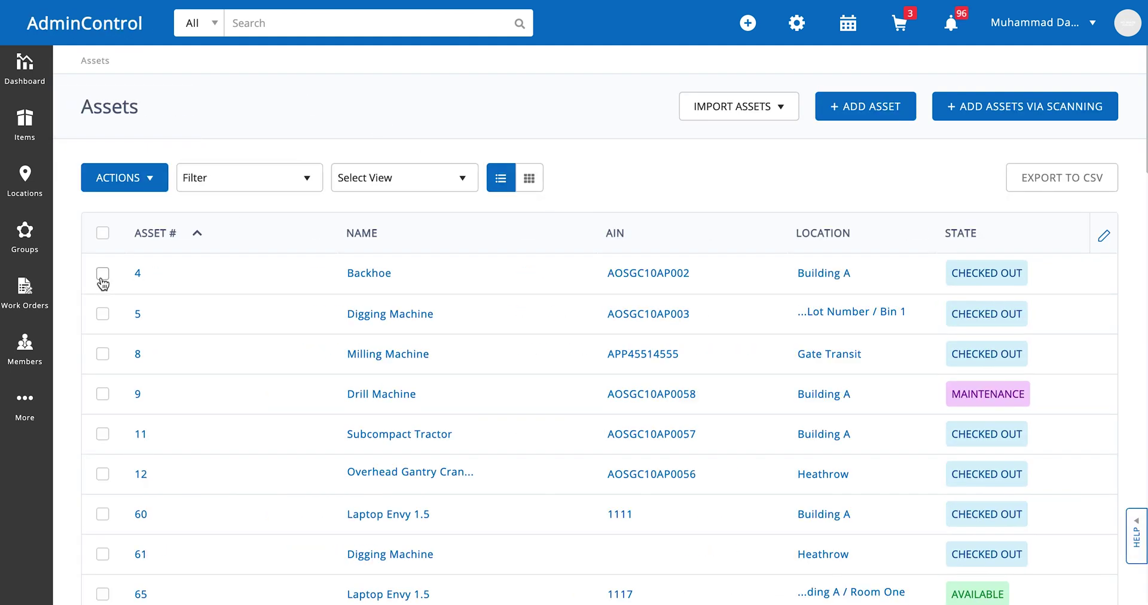
Tick assets 4 (Backhoe), 5 (Digging Machine) and 8 (Milling Machine).
click(102, 275)
click(103, 317)
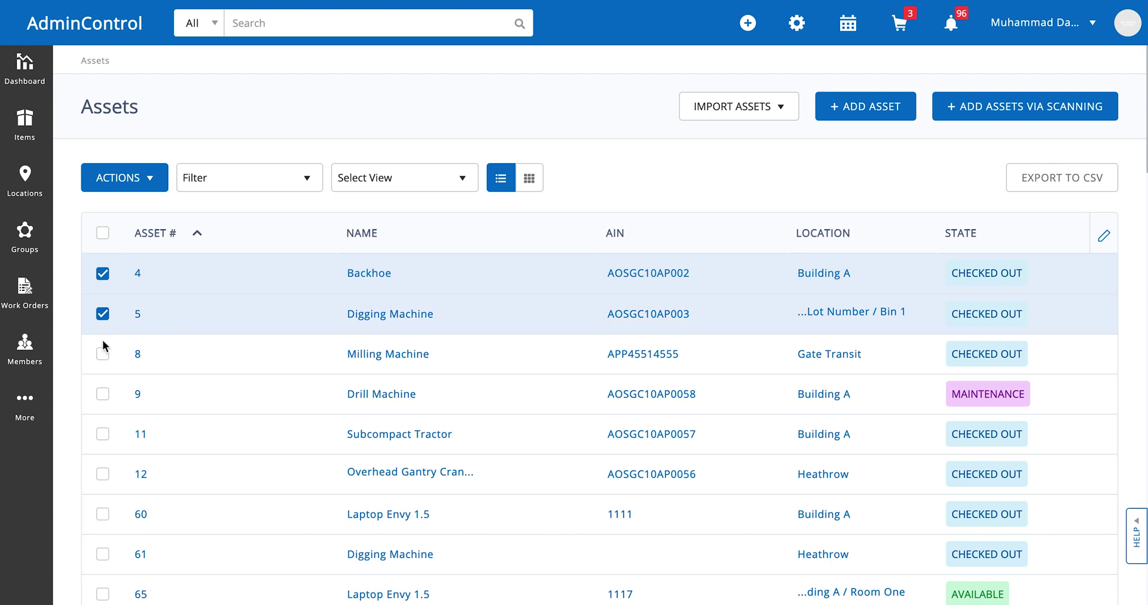
click(103, 354)
Start a new purchase order for vendor XYZ from the ticked assets, then dismiss it uncreated.
click(152, 178)
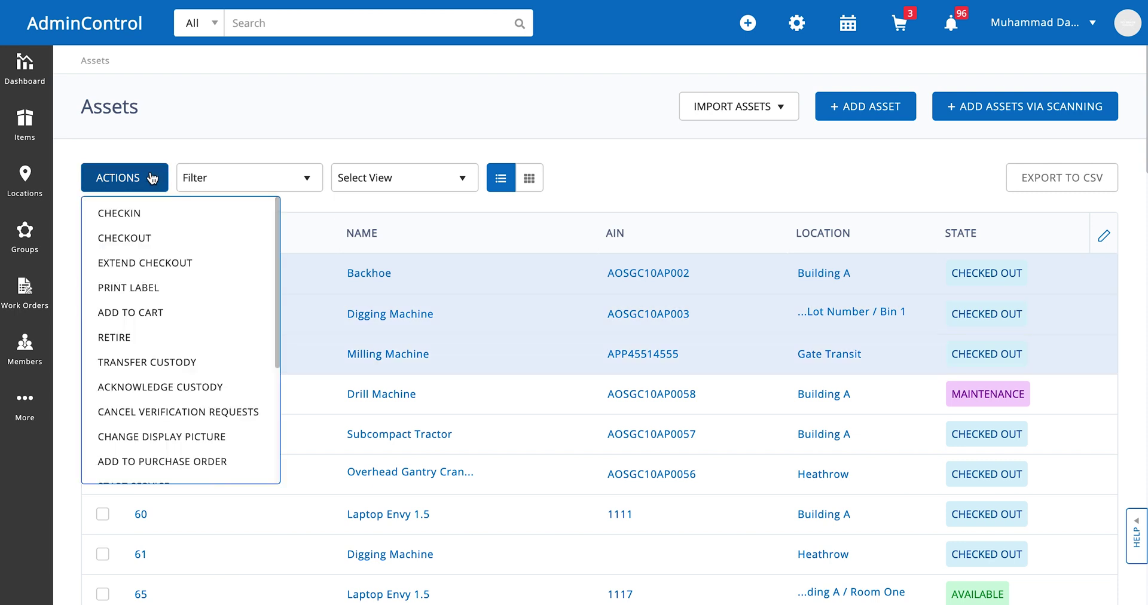
click(157, 472)
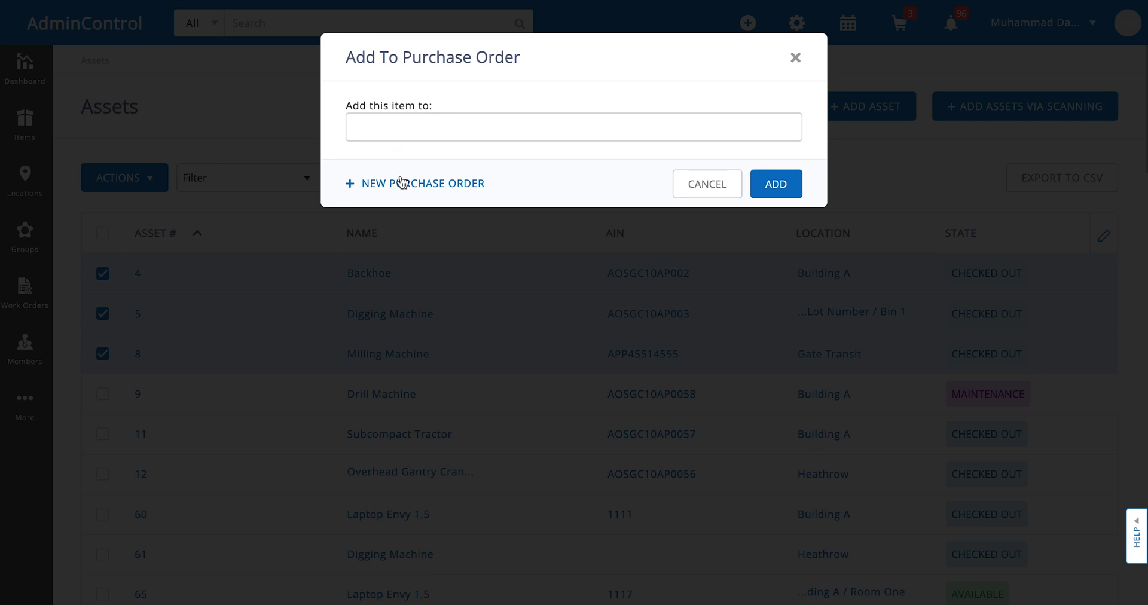
click(409, 140)
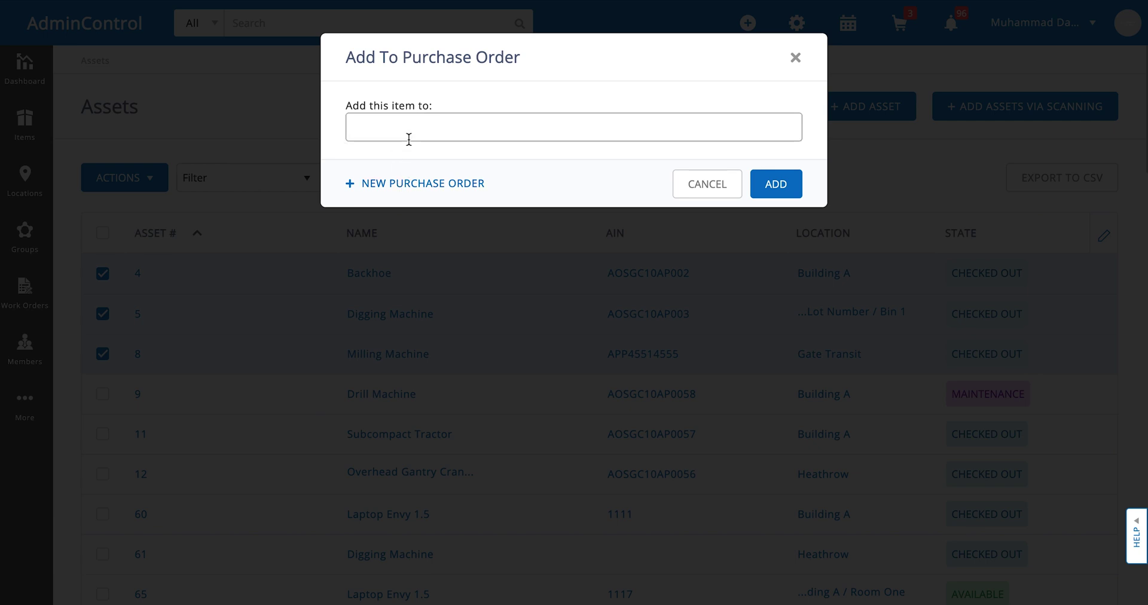
click(395, 191)
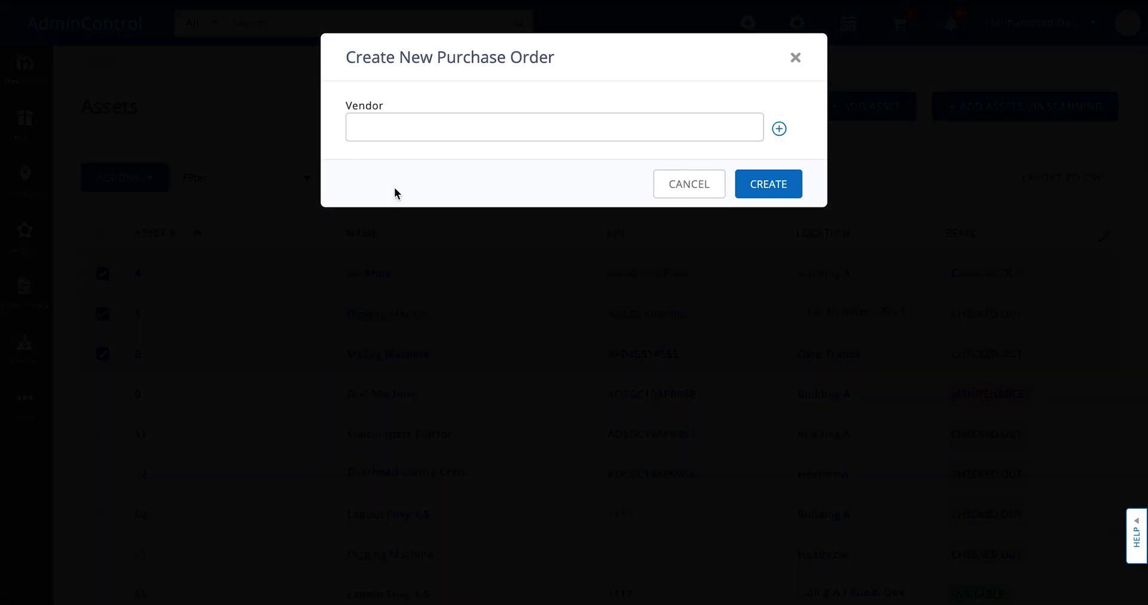
click(635, 119)
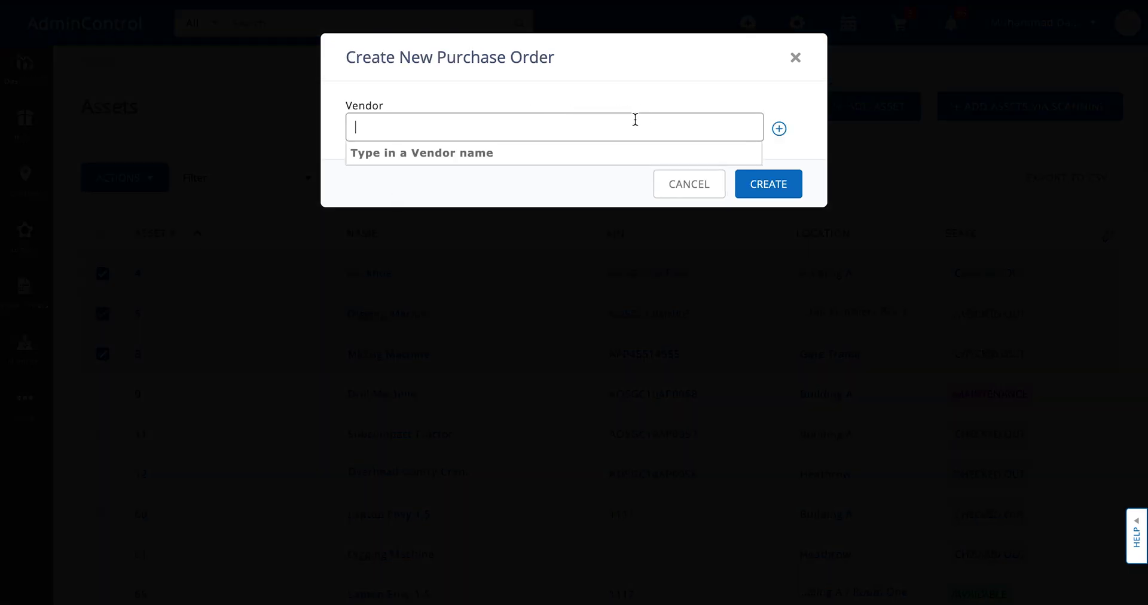
text(XYZ)
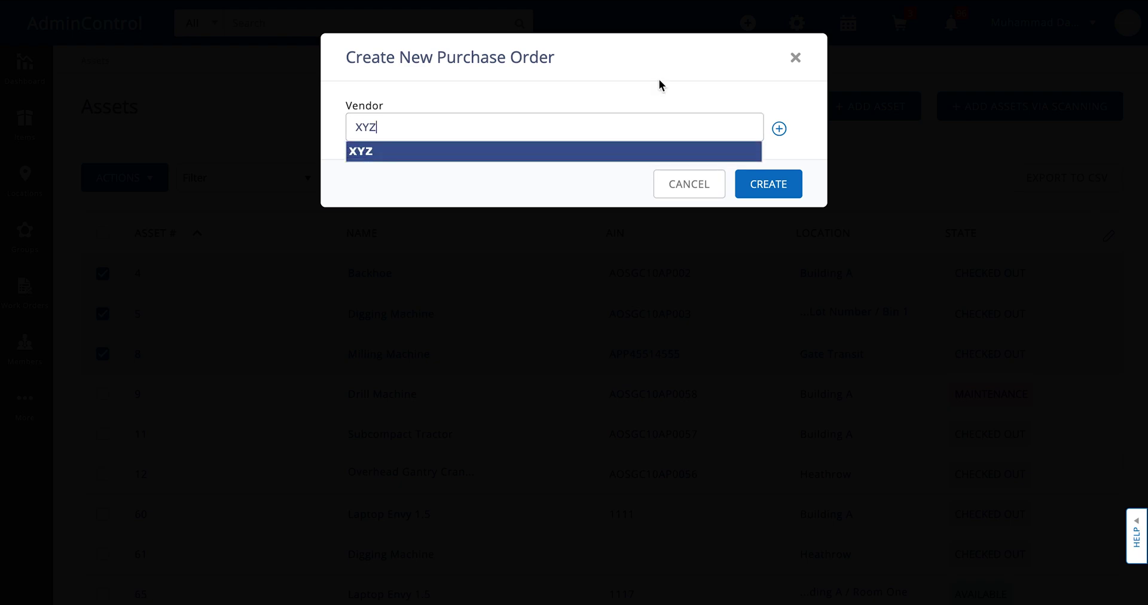
click(795, 57)
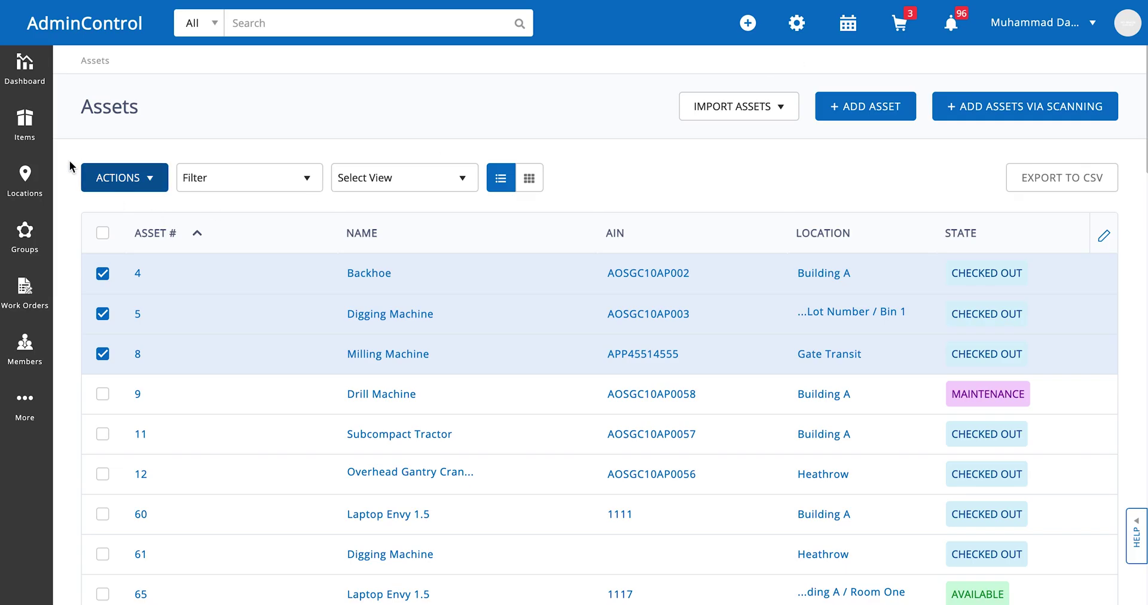
In the Inventory list, tick both First Aid Kits entries and add them to a purchase order.
mouse_move(30, 126)
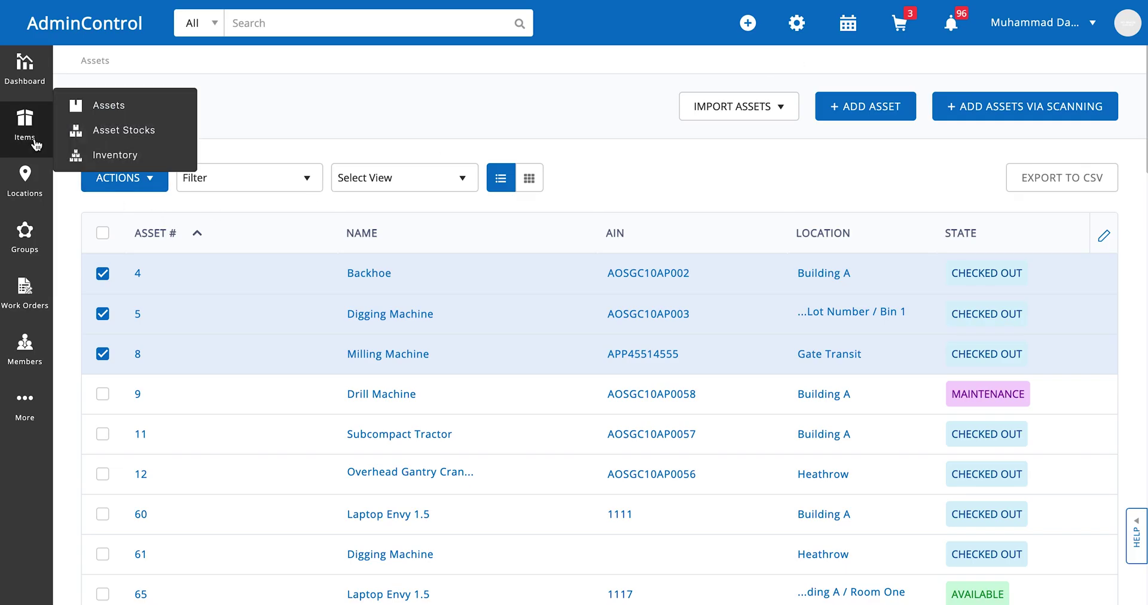
click(89, 156)
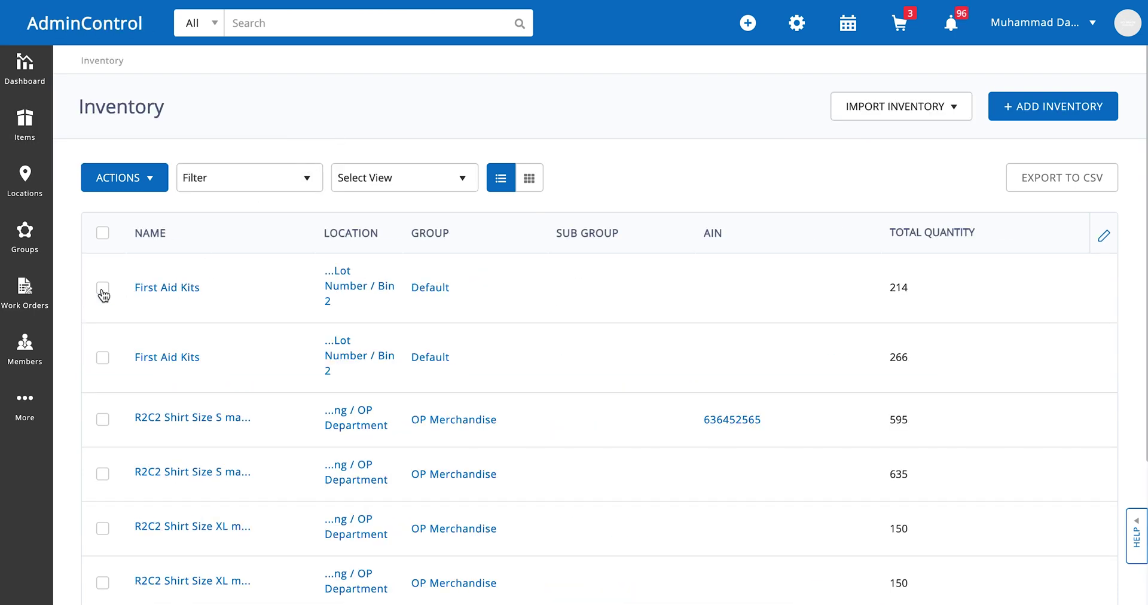
click(102, 287)
click(103, 357)
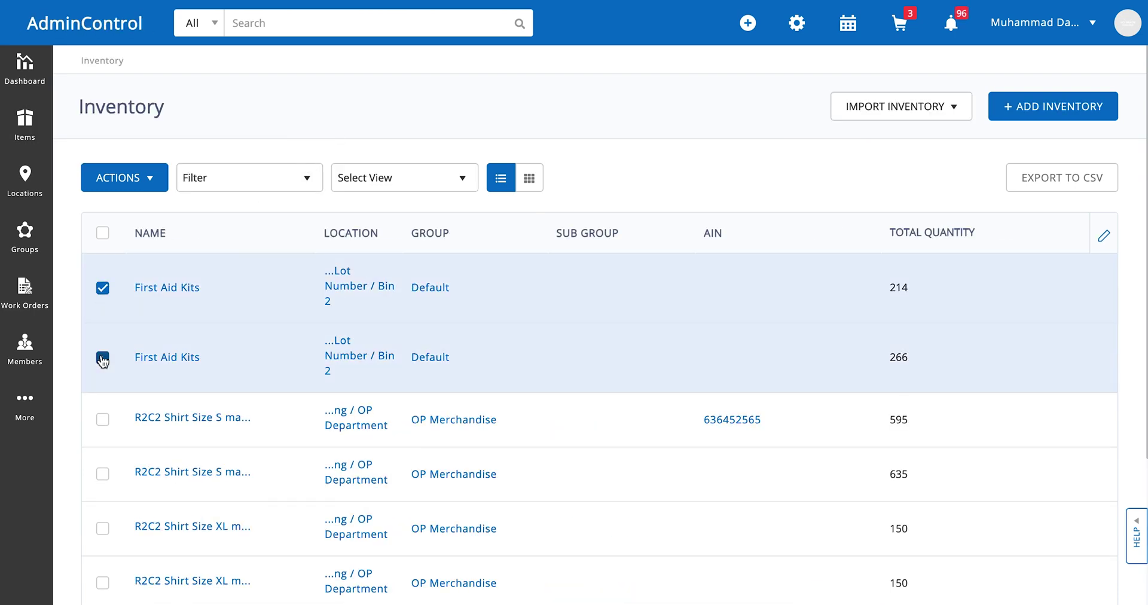
click(143, 179)
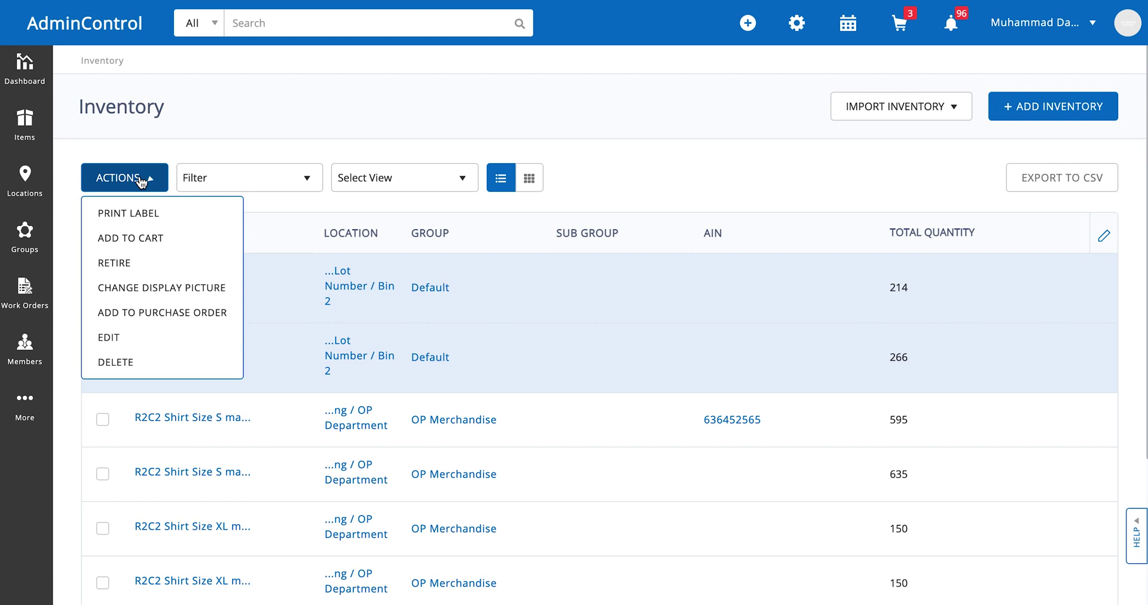
click(153, 313)
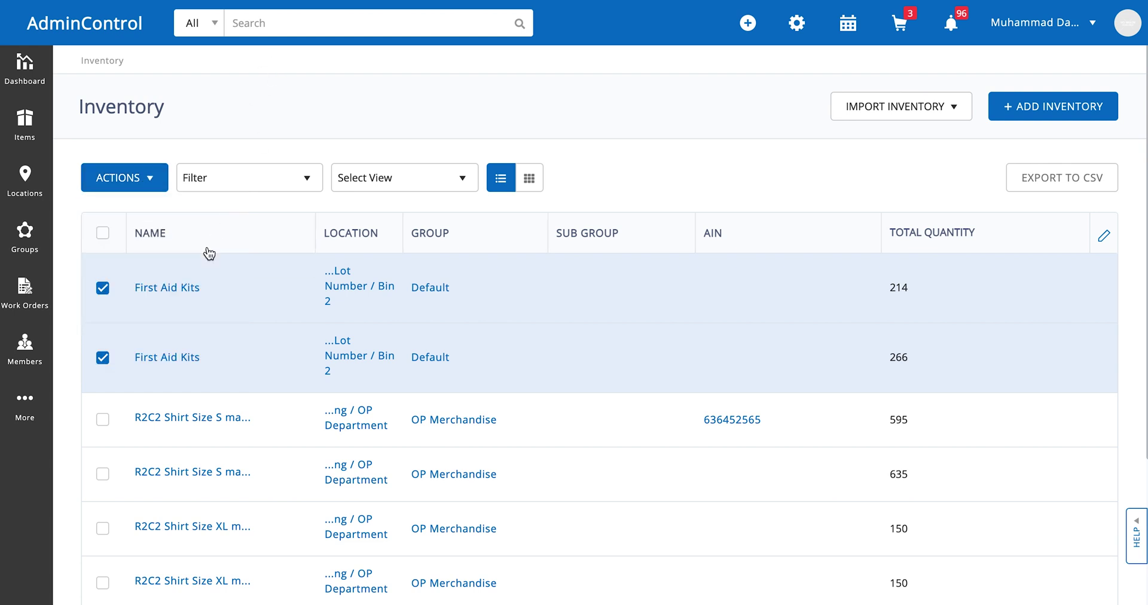
Fill a First Aid Kits stock request: Room One, quantity 50, vendor HP Services.
click(176, 289)
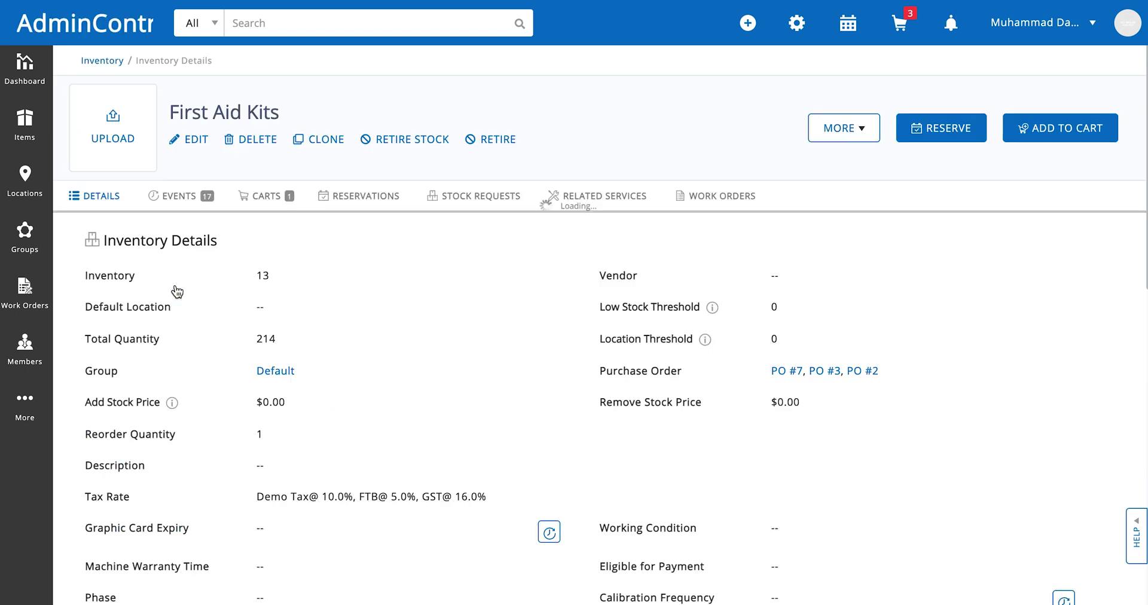
click(840, 127)
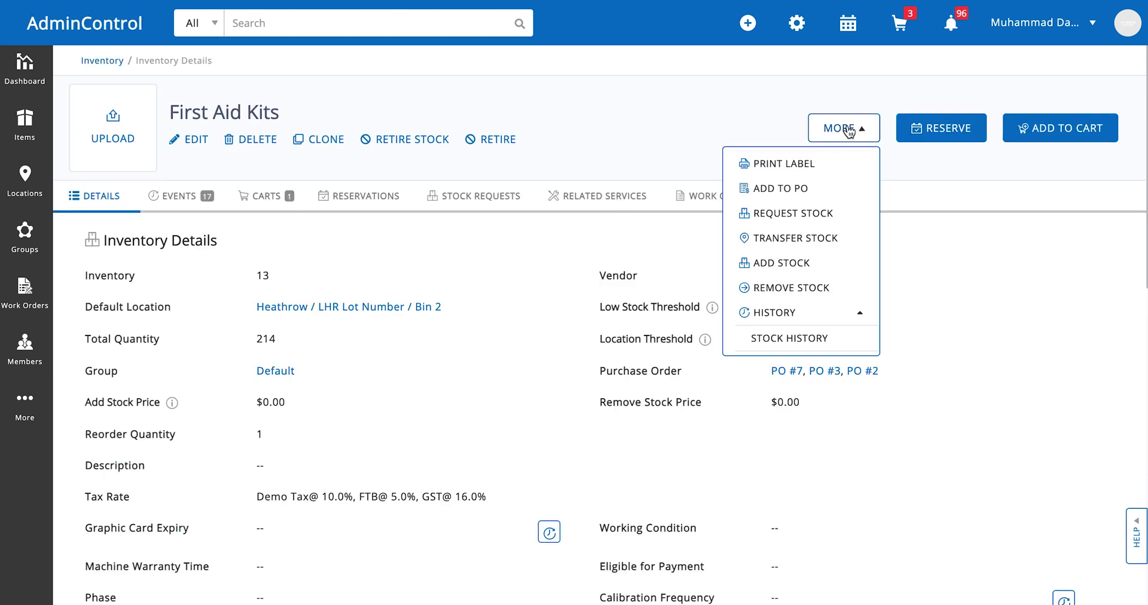
click(825, 215)
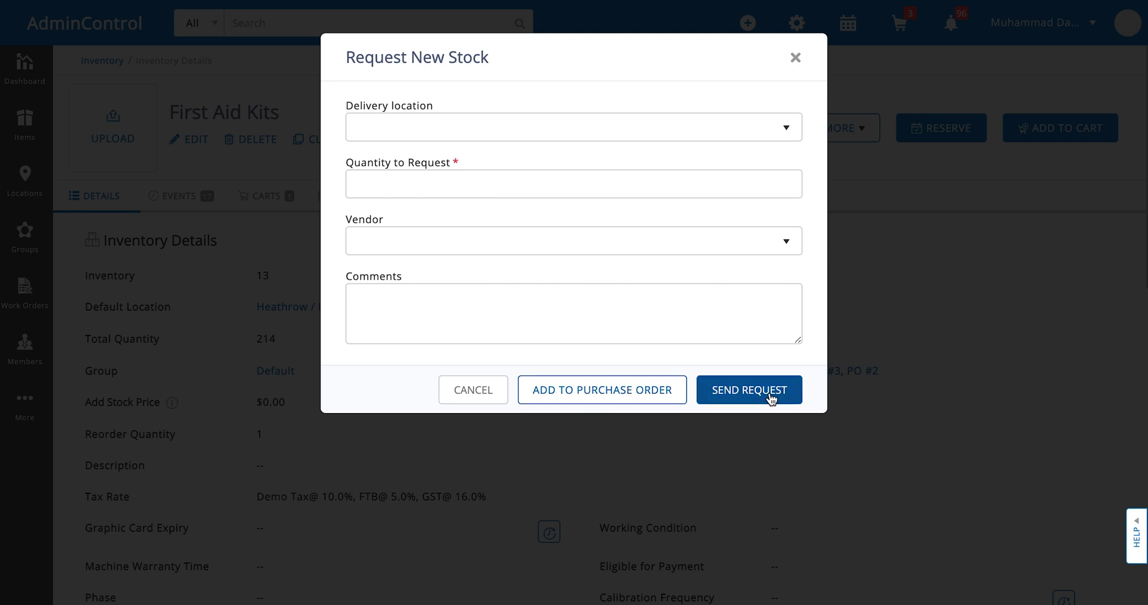
click(581, 134)
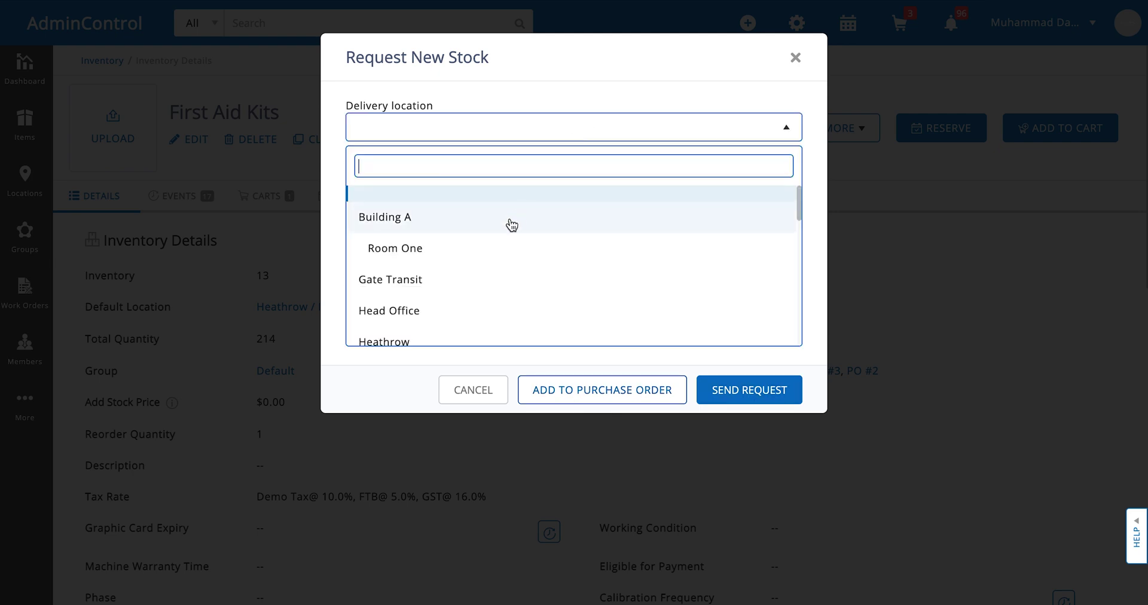
click(493, 249)
click(468, 192)
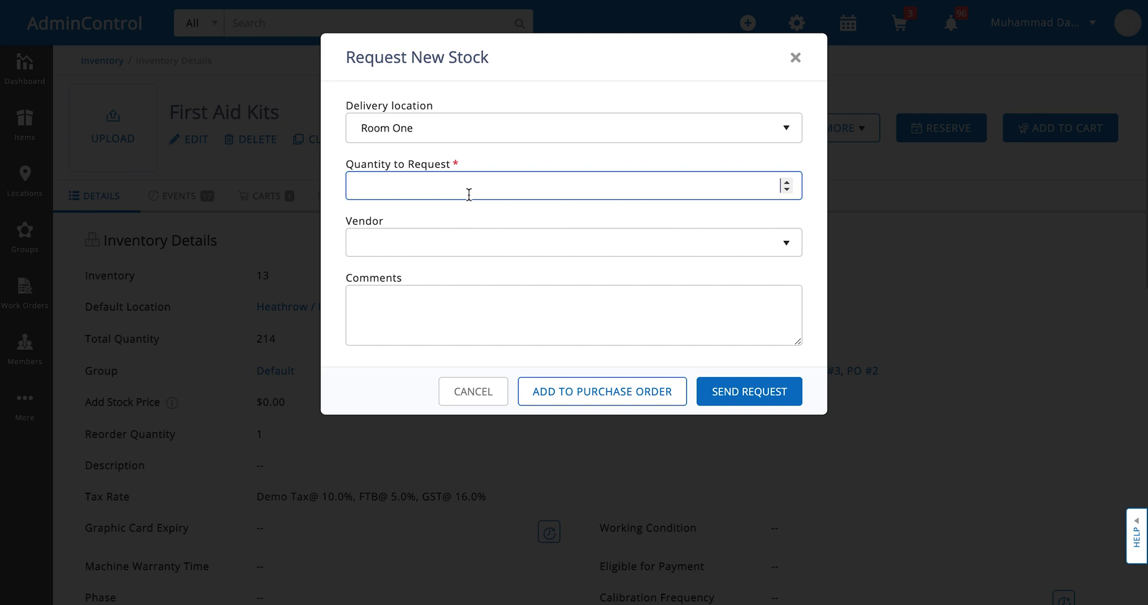
text(50)
click(469, 249)
click(370, 331)
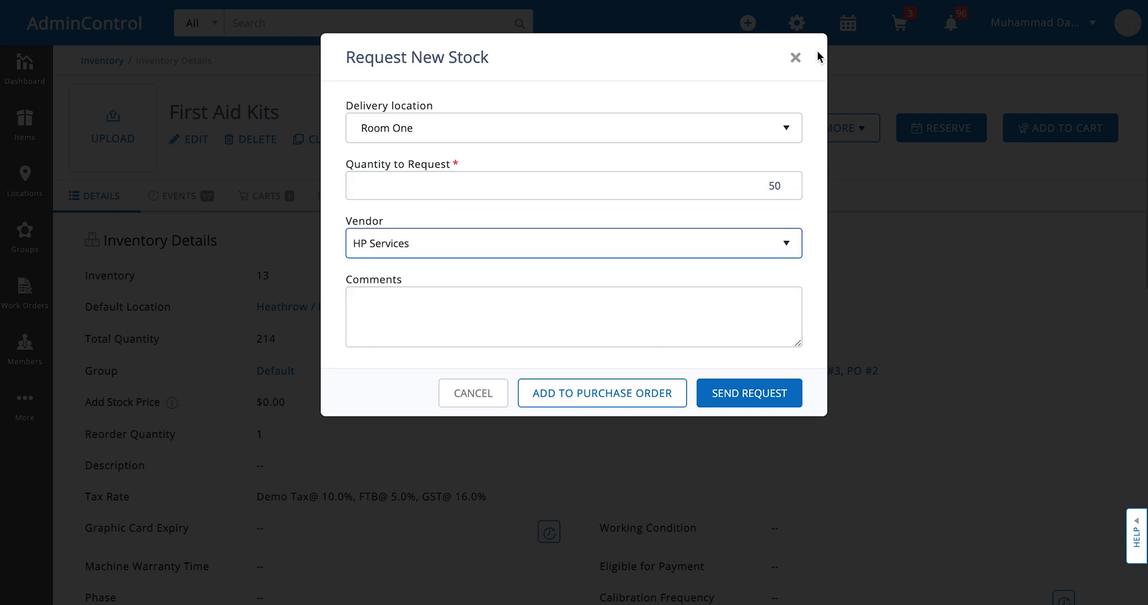
Abandon the stock request, check First Aid Kits' empty Stock Requests, and return to the dashboard.
click(795, 58)
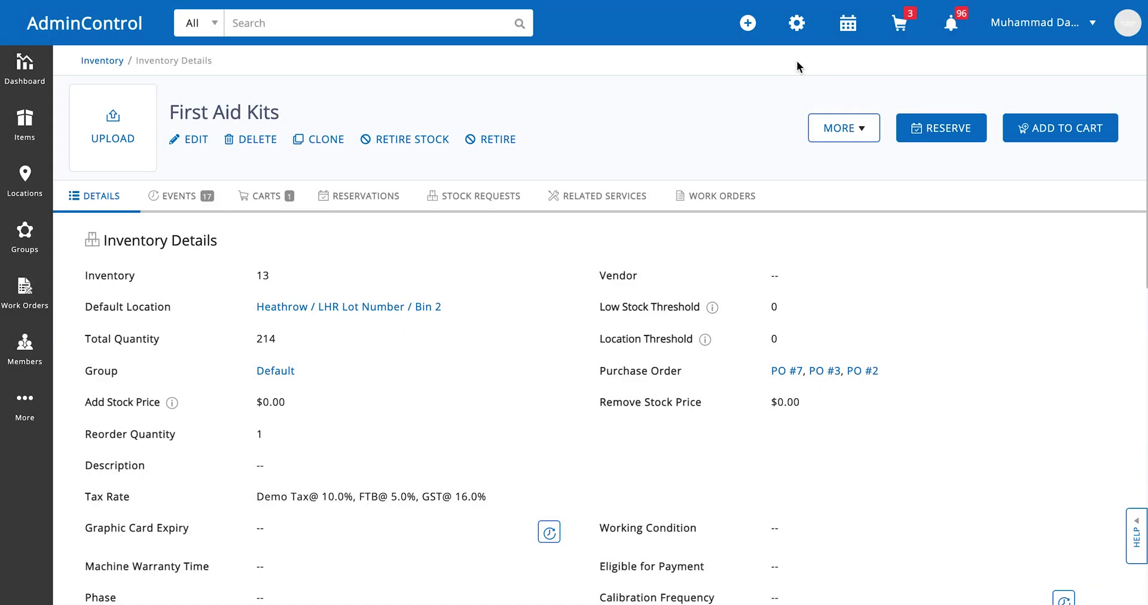
click(514, 203)
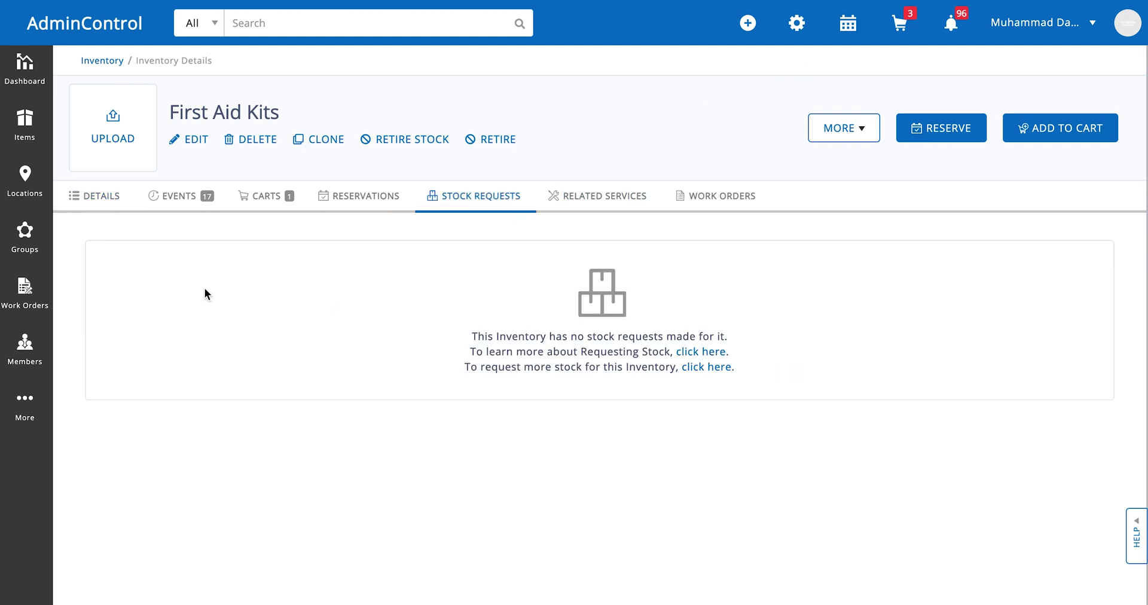
click(57, 24)
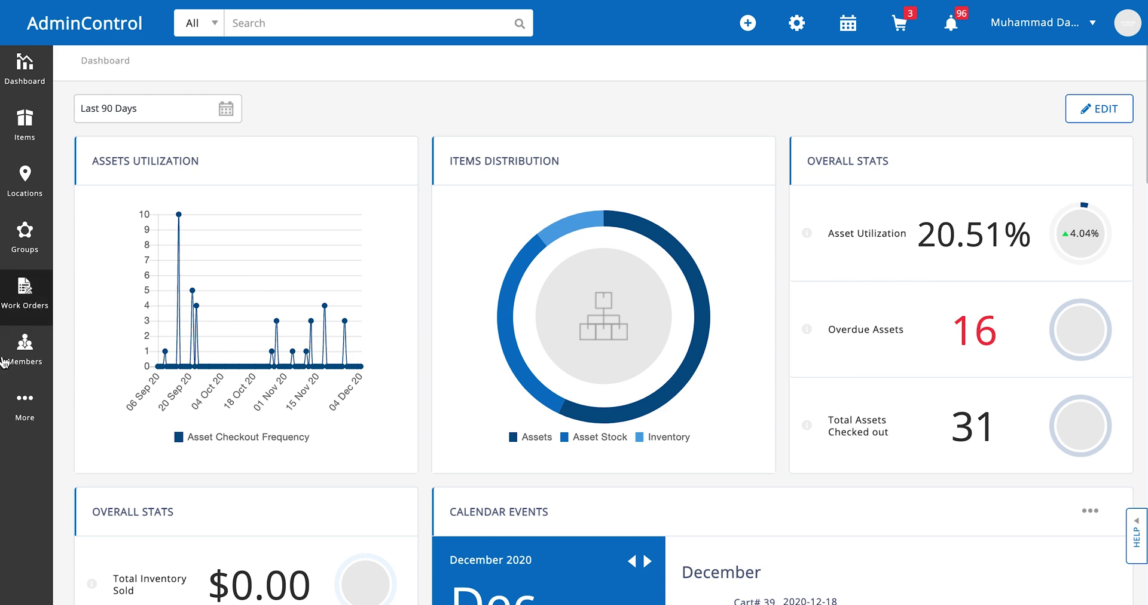
Open the Purchase Orders list and browse the status filter options without applying one.
click(6, 406)
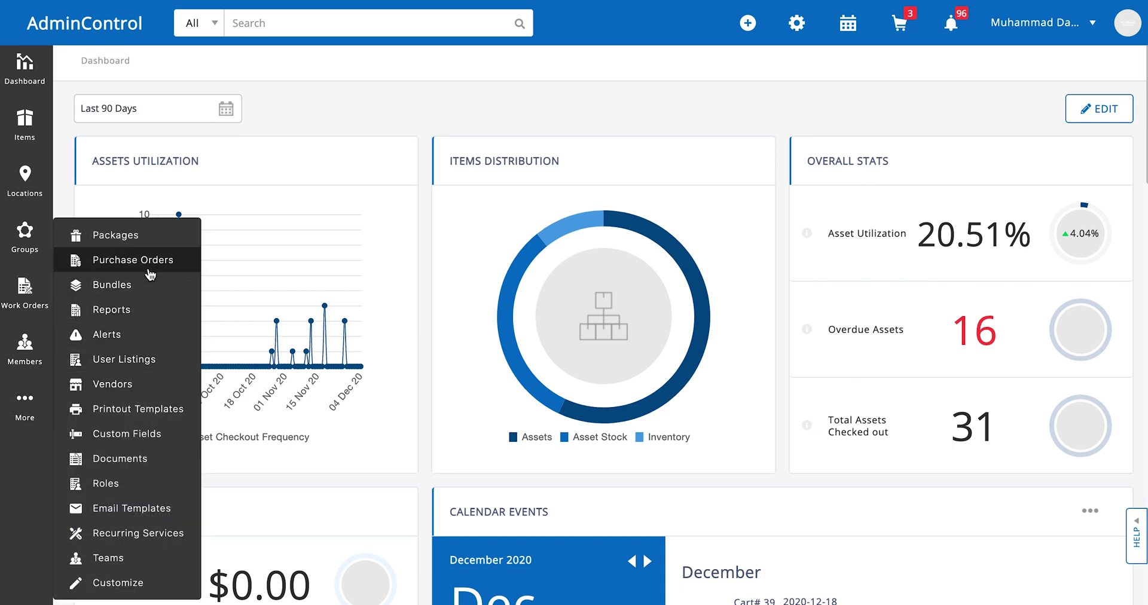
click(468, 87)
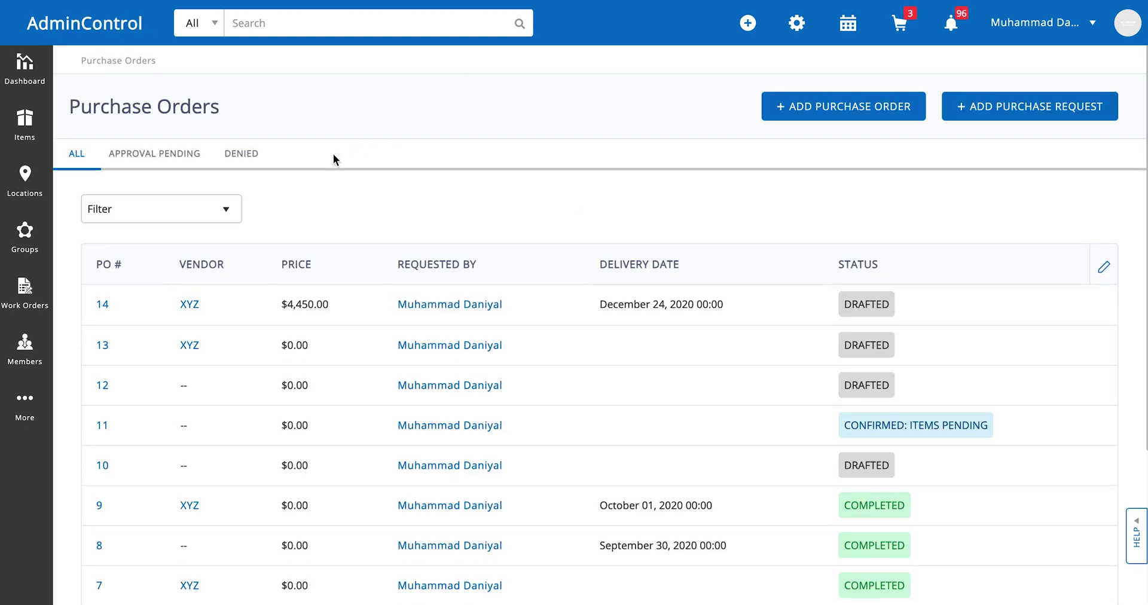
click(220, 211)
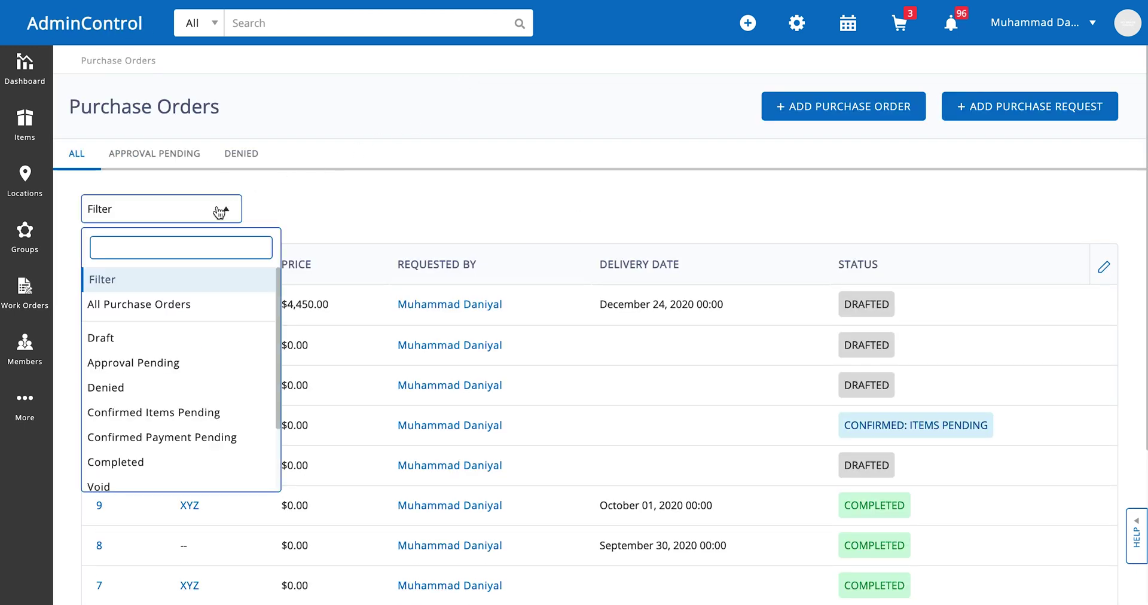
scroll(180, 372, down, 1)
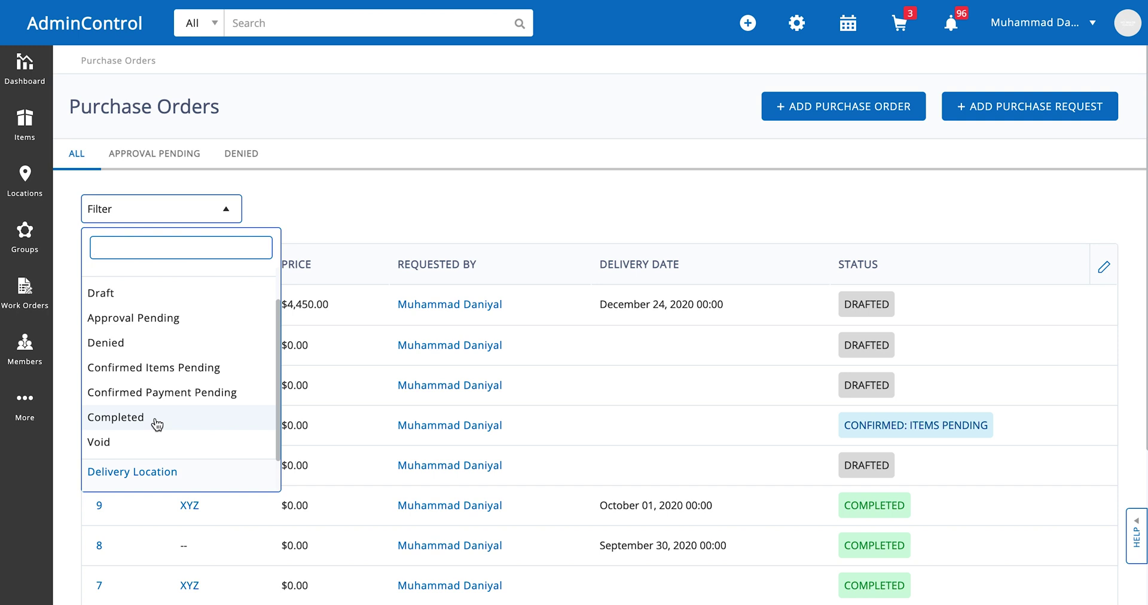
scroll(155, 424, down, 1)
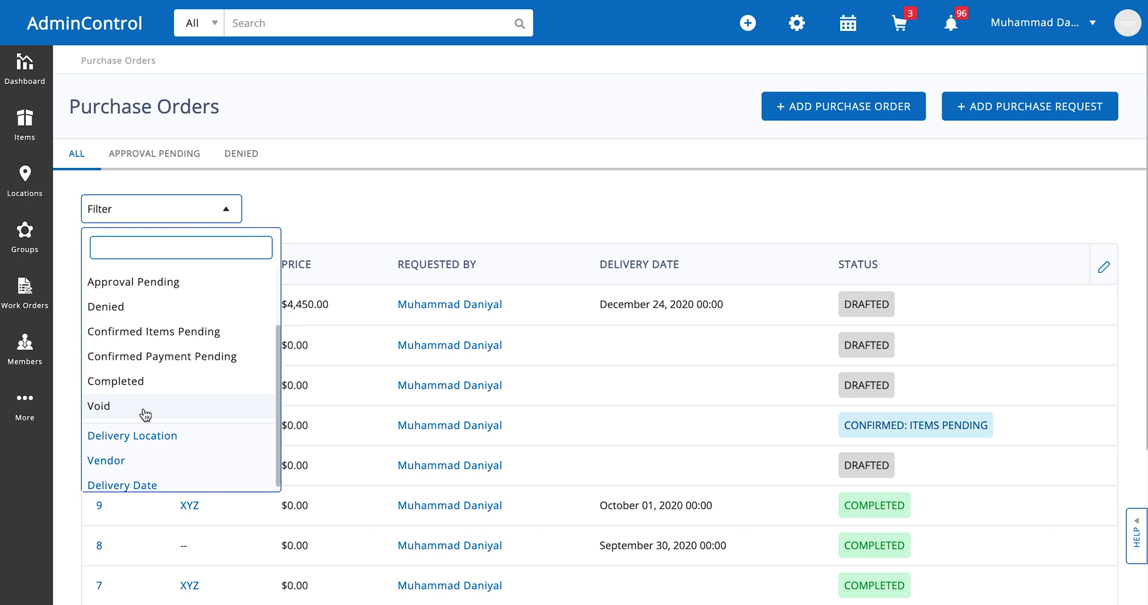
click(394, 191)
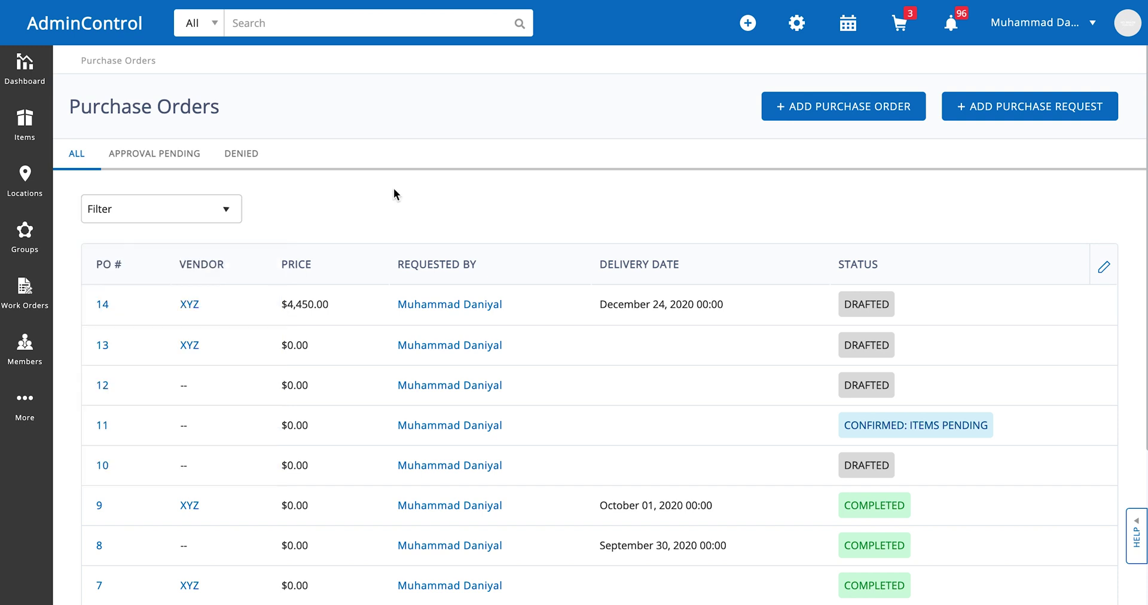
Open PO #14 and review its details, including the Description and PO Notes info.
click(103, 306)
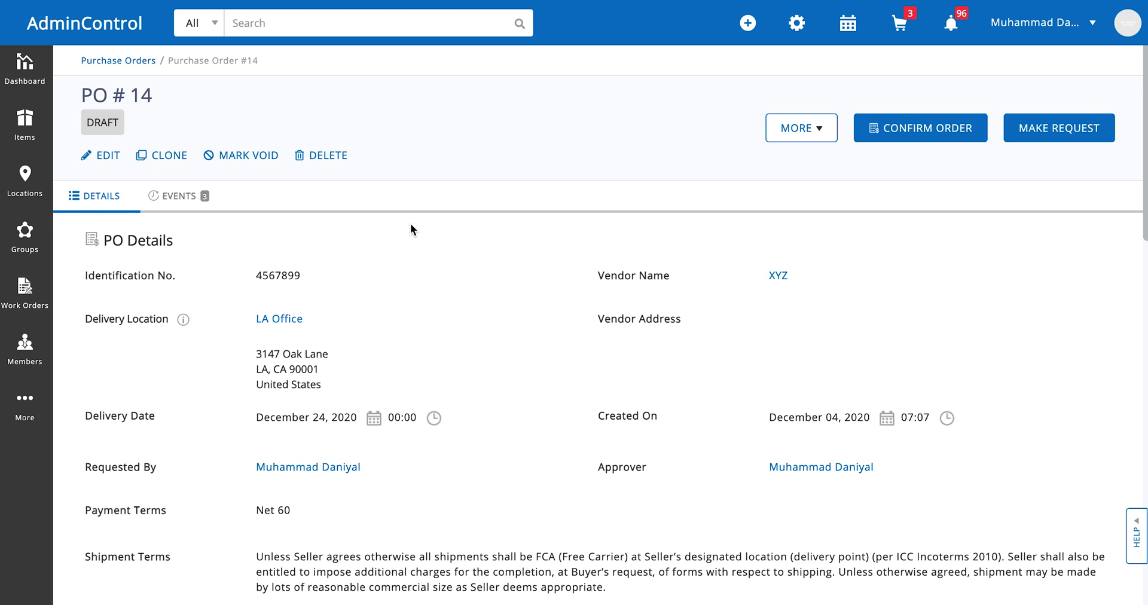
scroll(411, 225, down, 1)
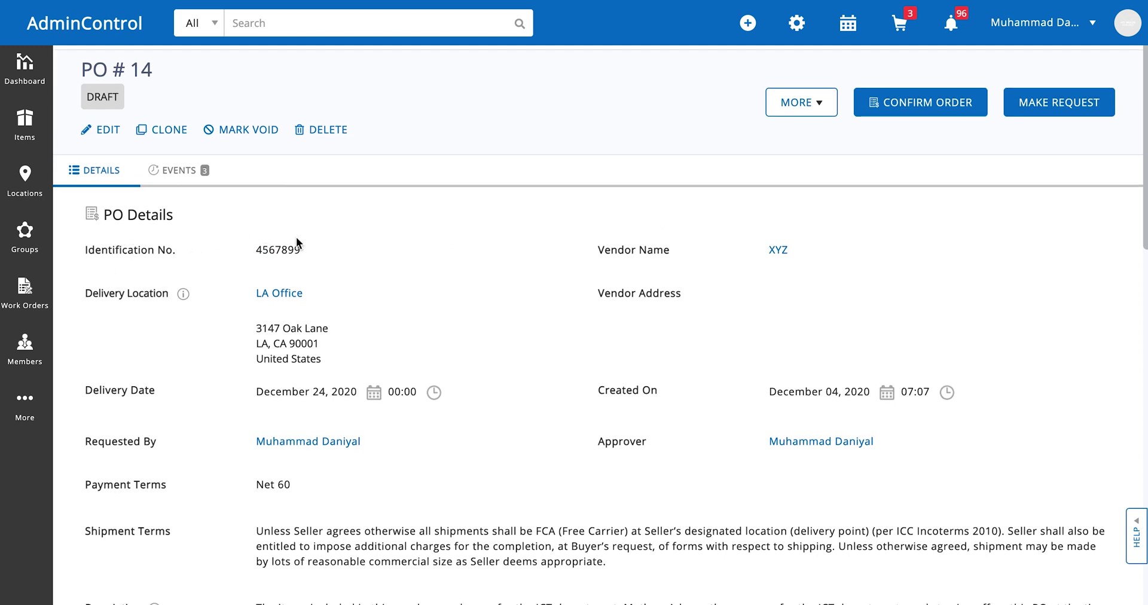
scroll(371, 227, down, 1)
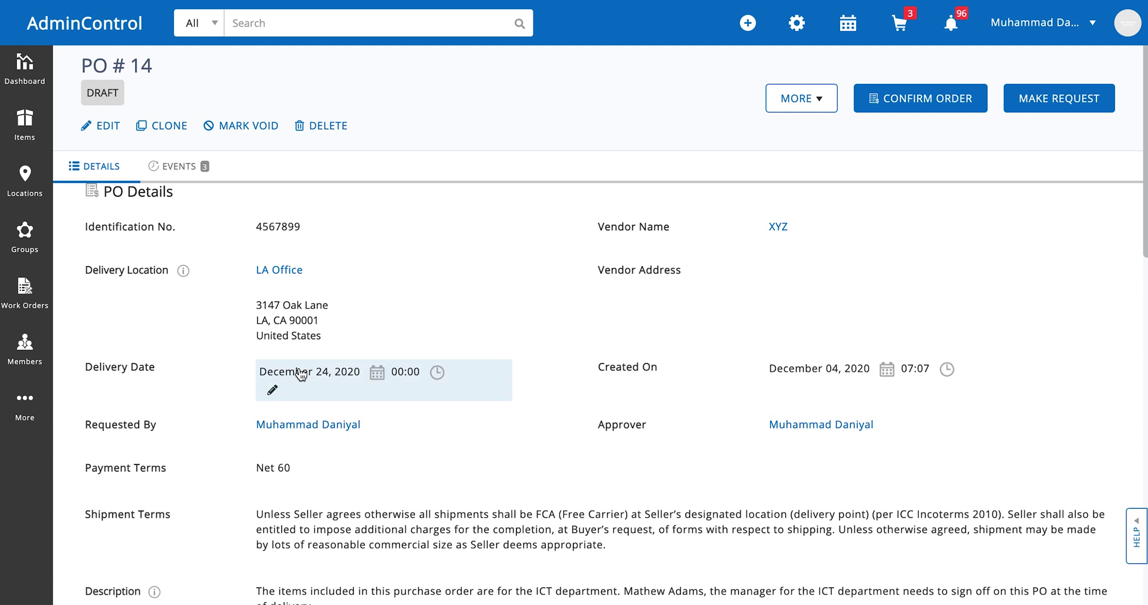
scroll(251, 404, down, 1)
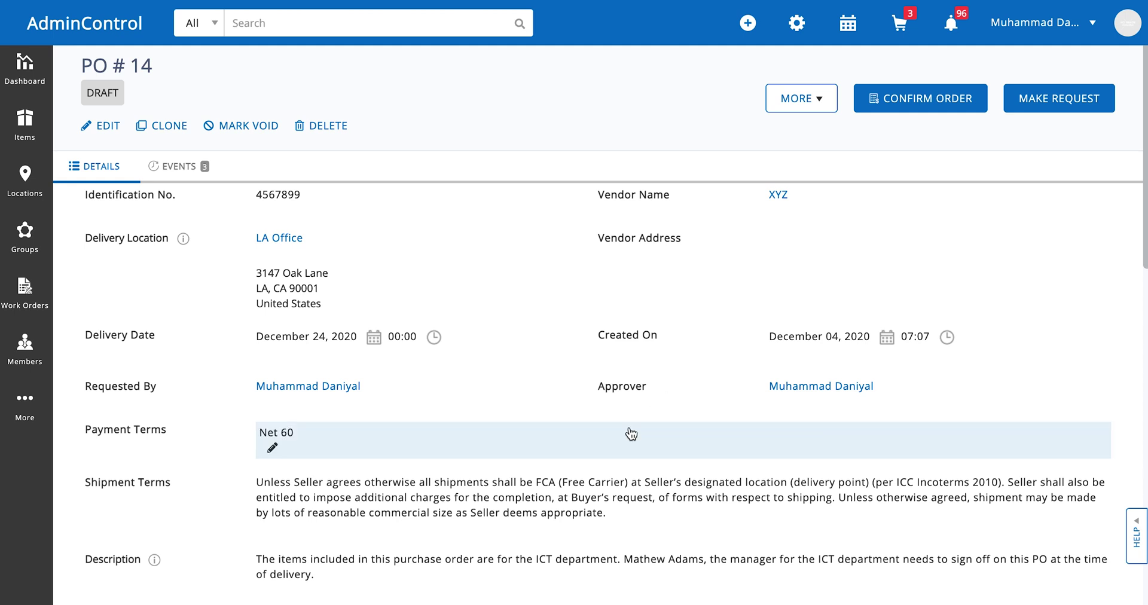
scroll(632, 434, down, 1)
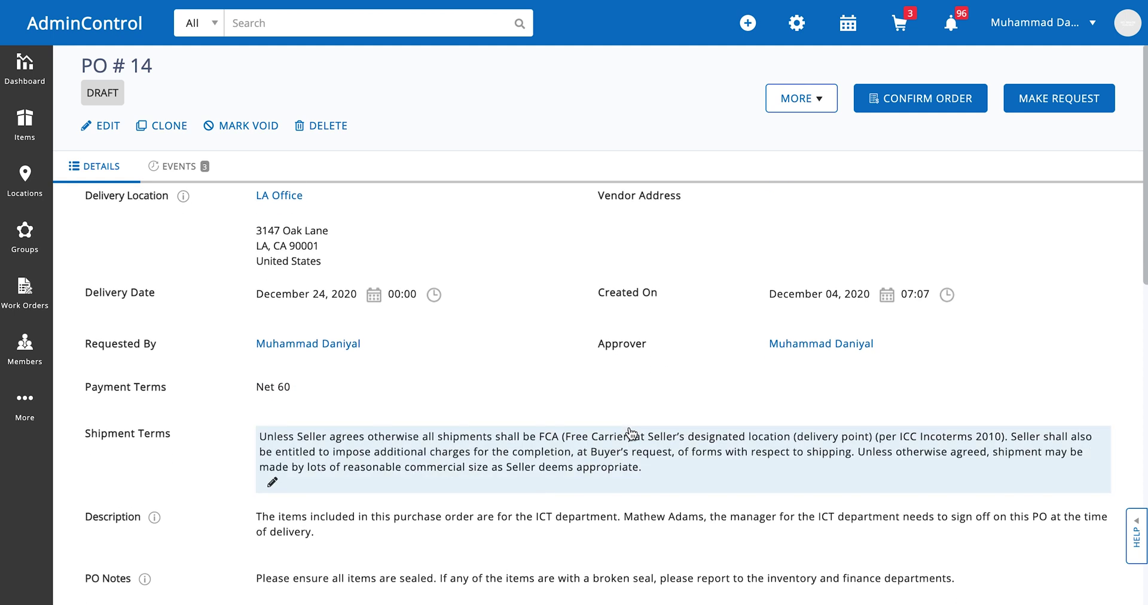
scroll(275, 392, down, 1)
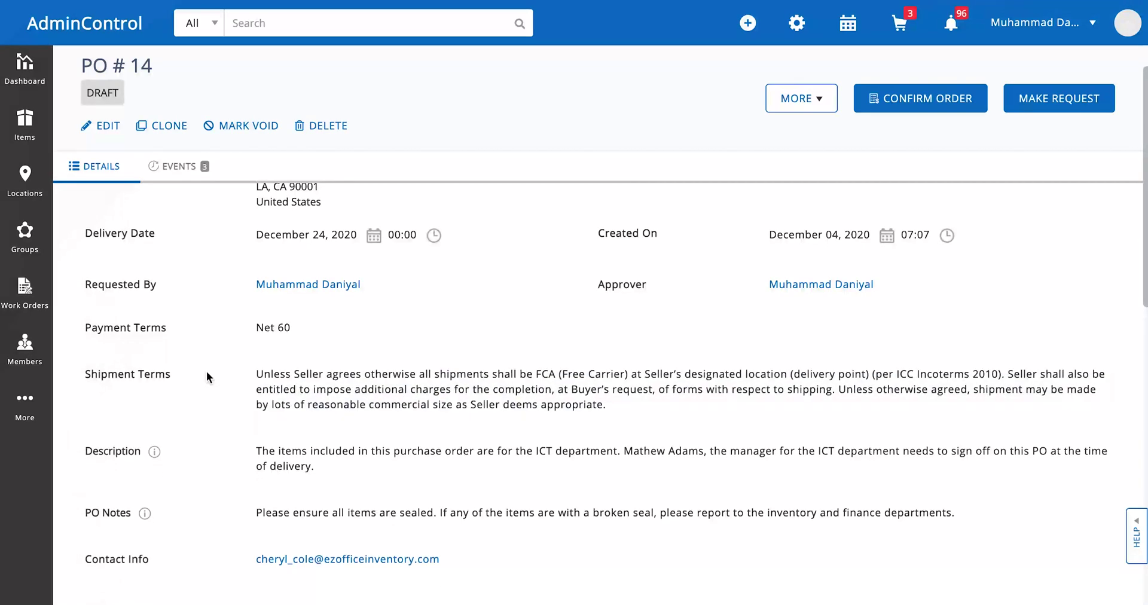
scroll(205, 375, down, 1)
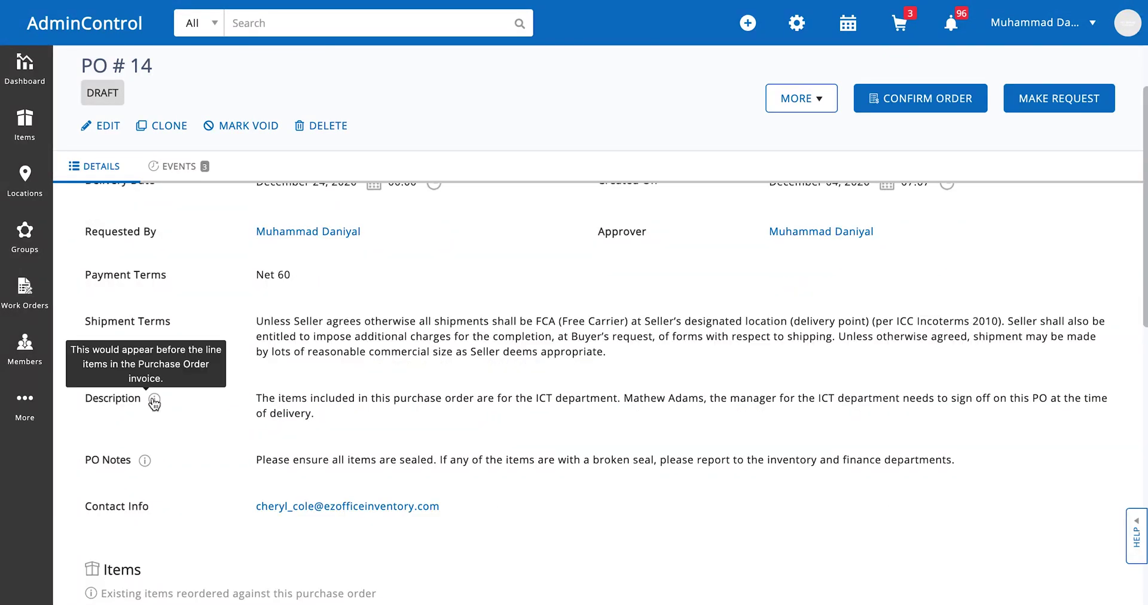
mouse_move(145, 469)
mouse_move(155, 400)
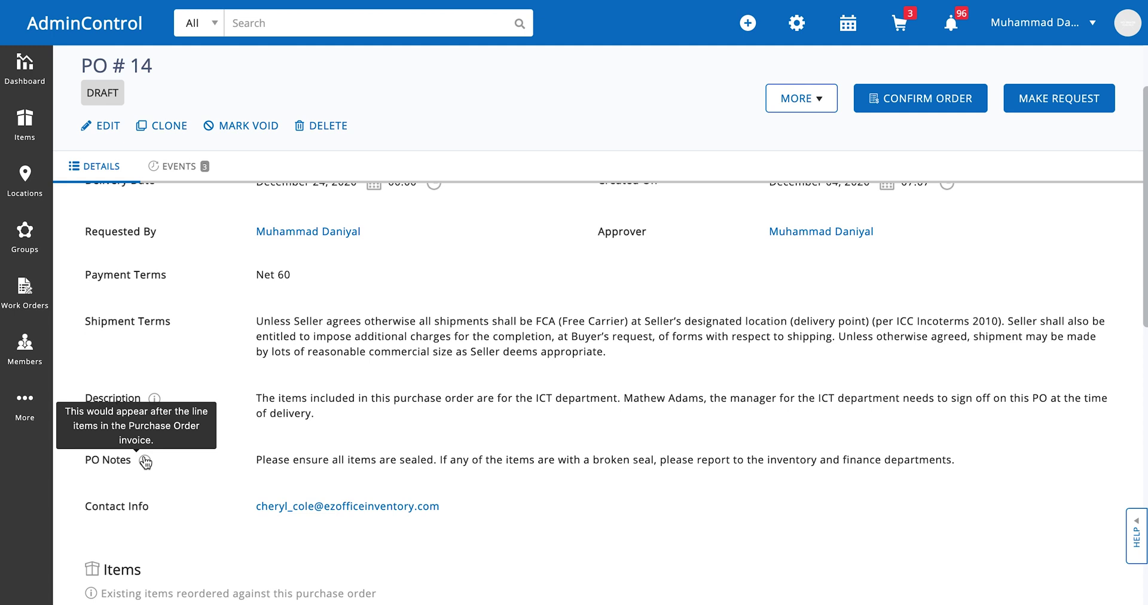
scroll(353, 436, down, 1)
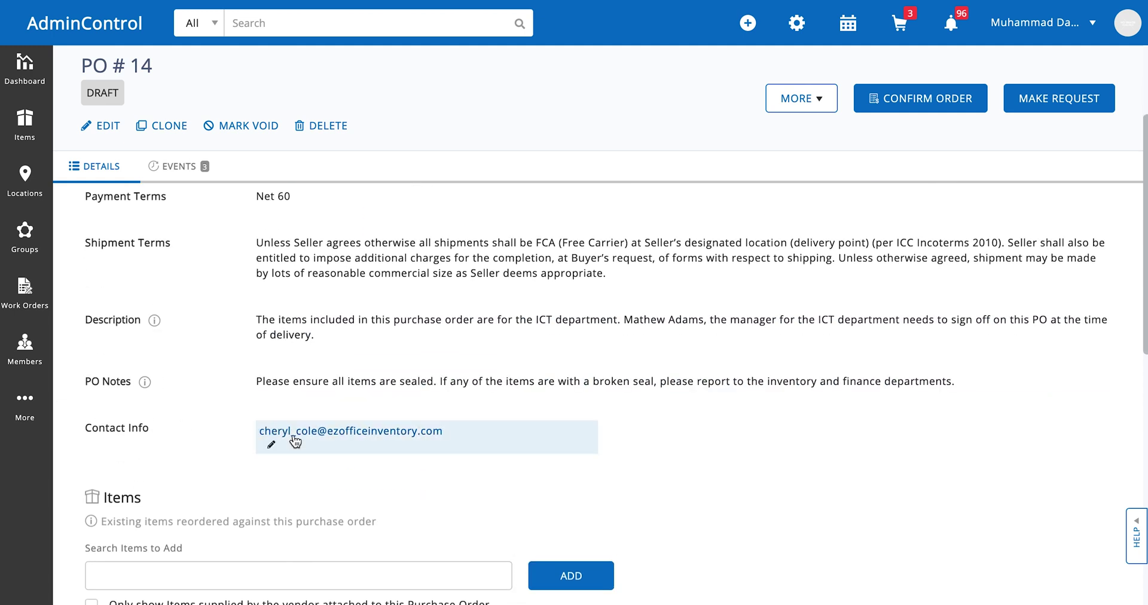
Set the Linksys Smart wifi router line's delivery location to South Building, then open column settings.
scroll(580, 473, down, 5)
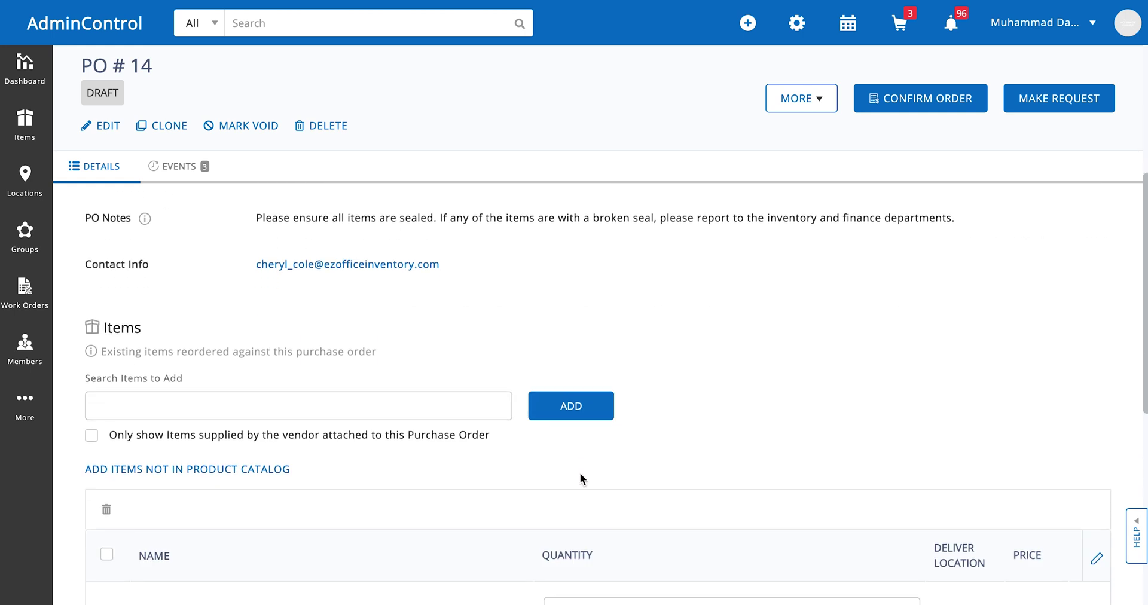
scroll(580, 474, down, 1)
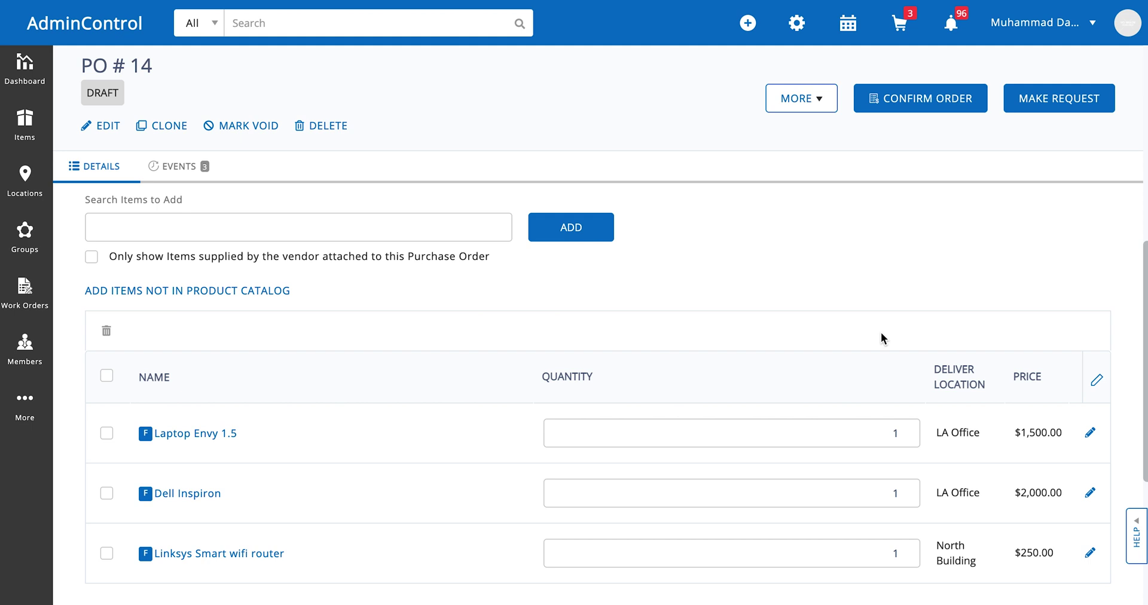
click(1090, 556)
click(882, 556)
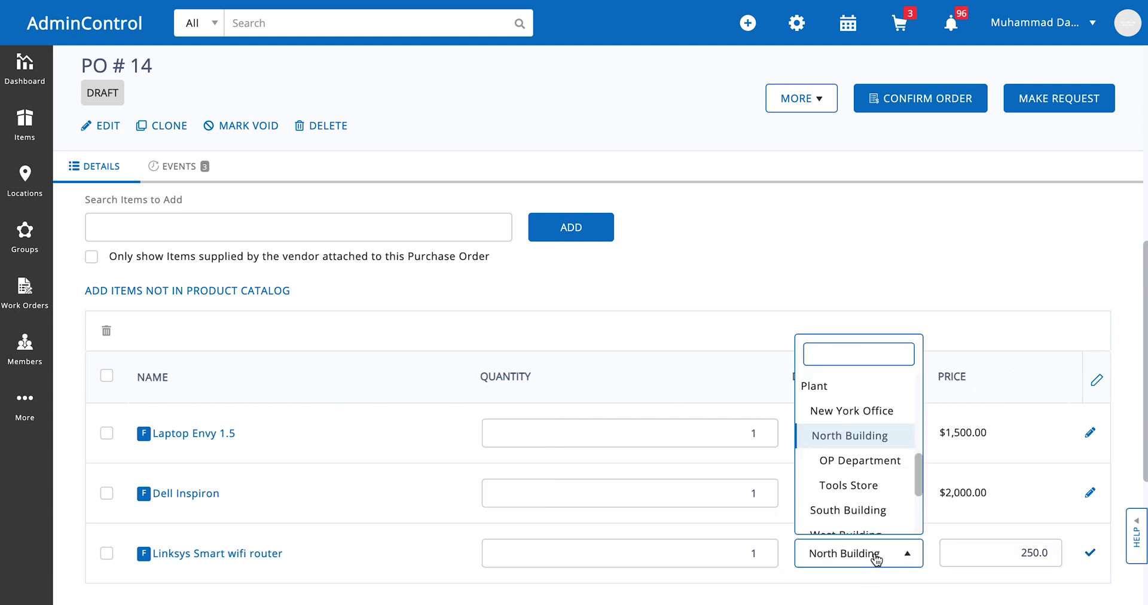
click(870, 509)
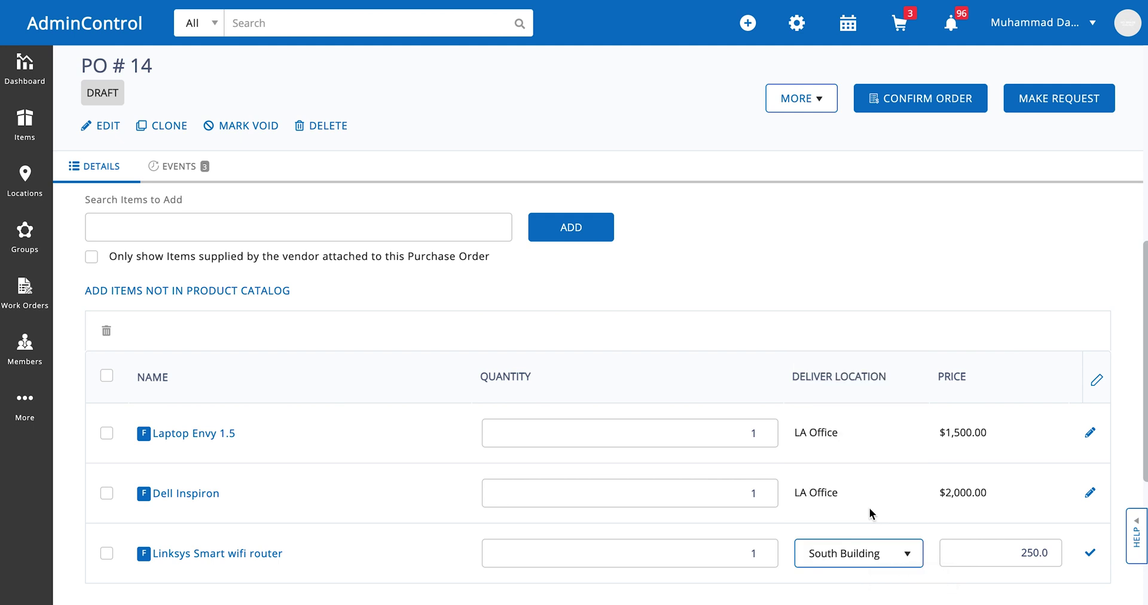
click(1088, 555)
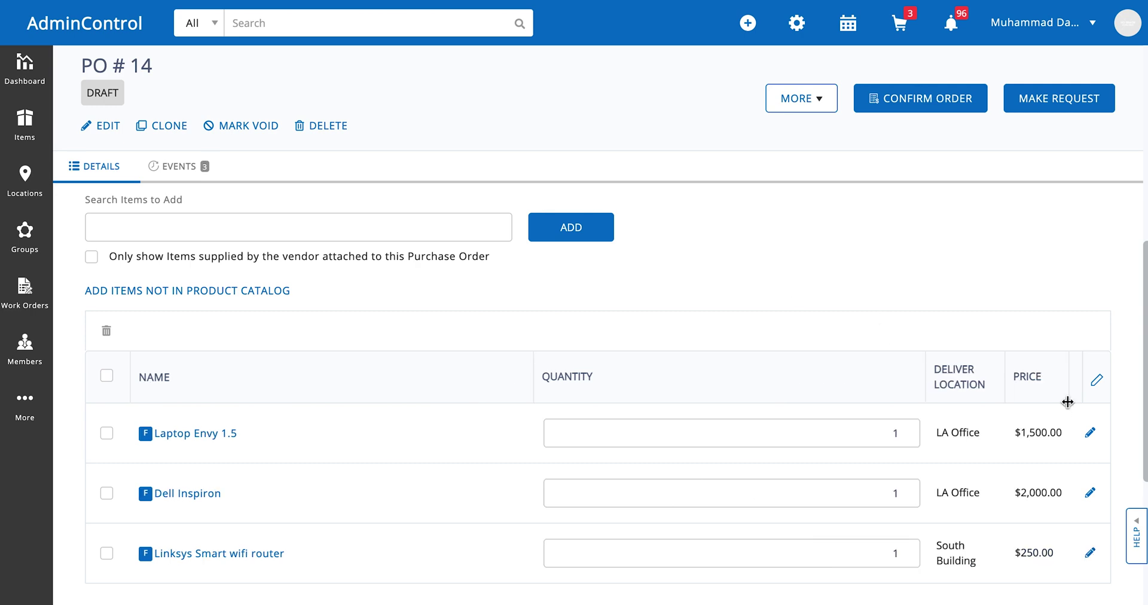
click(1097, 389)
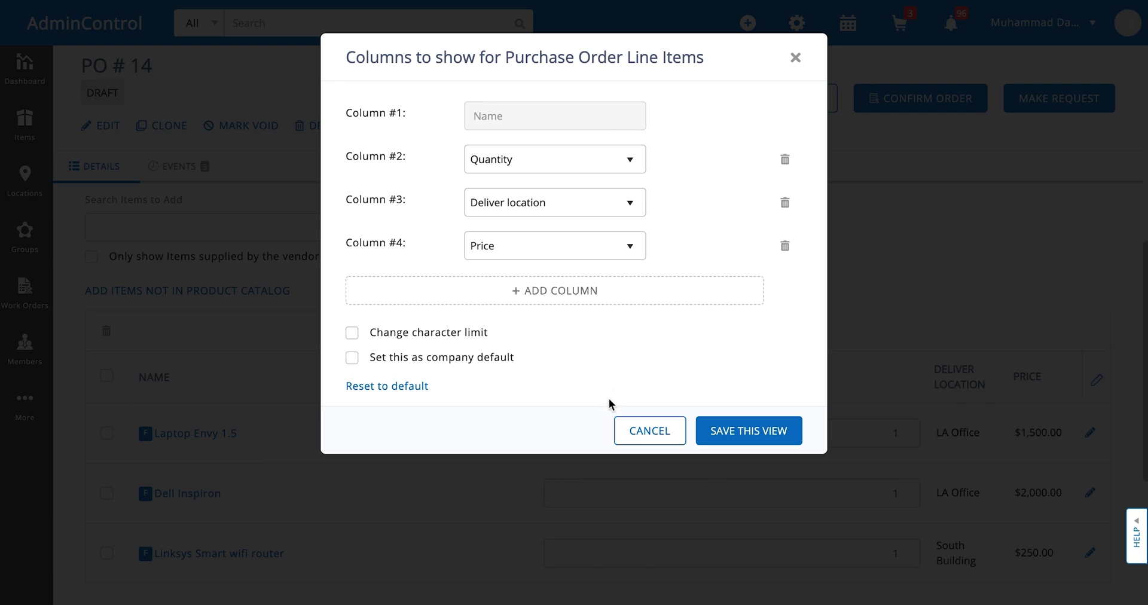
Cancel the column settings unchanged and leave the Search Items to Add box without adding anything.
click(647, 430)
scroll(638, 371, up, 2)
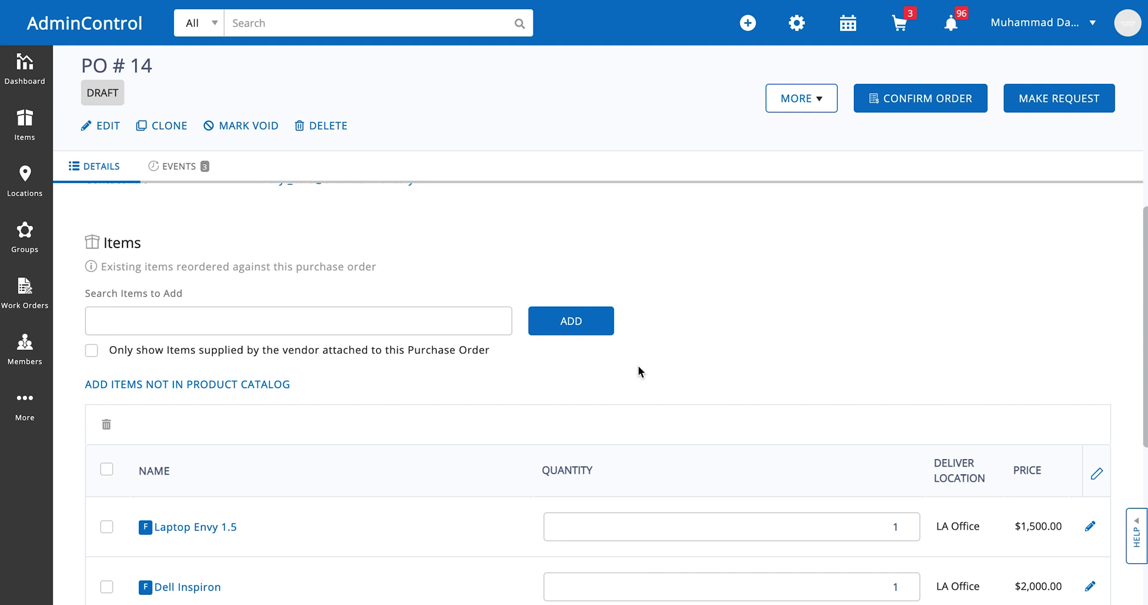
click(217, 326)
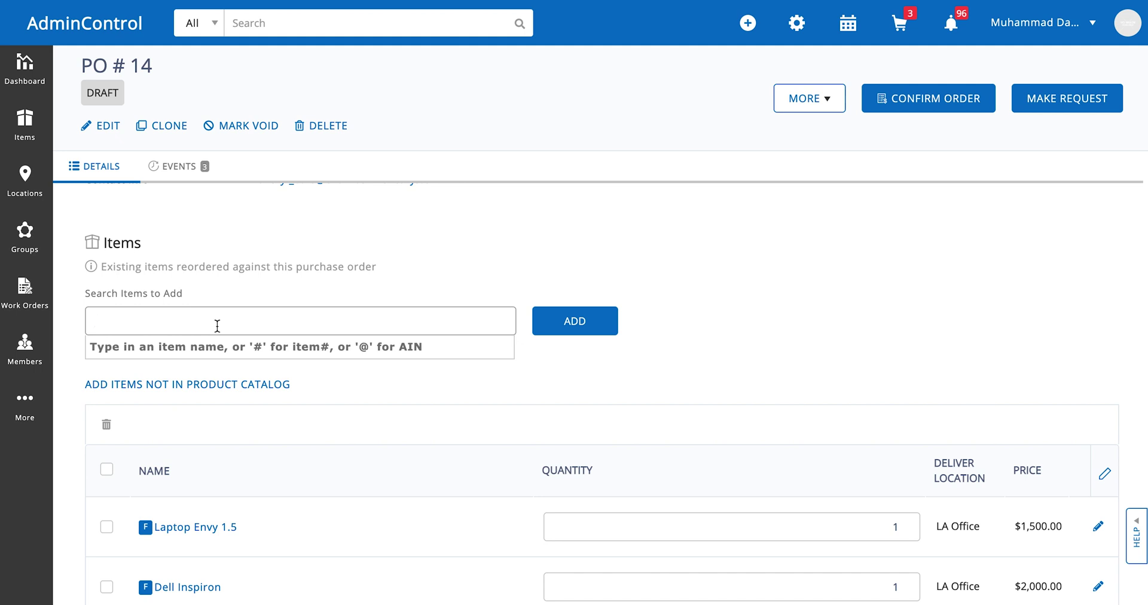
click(301, 268)
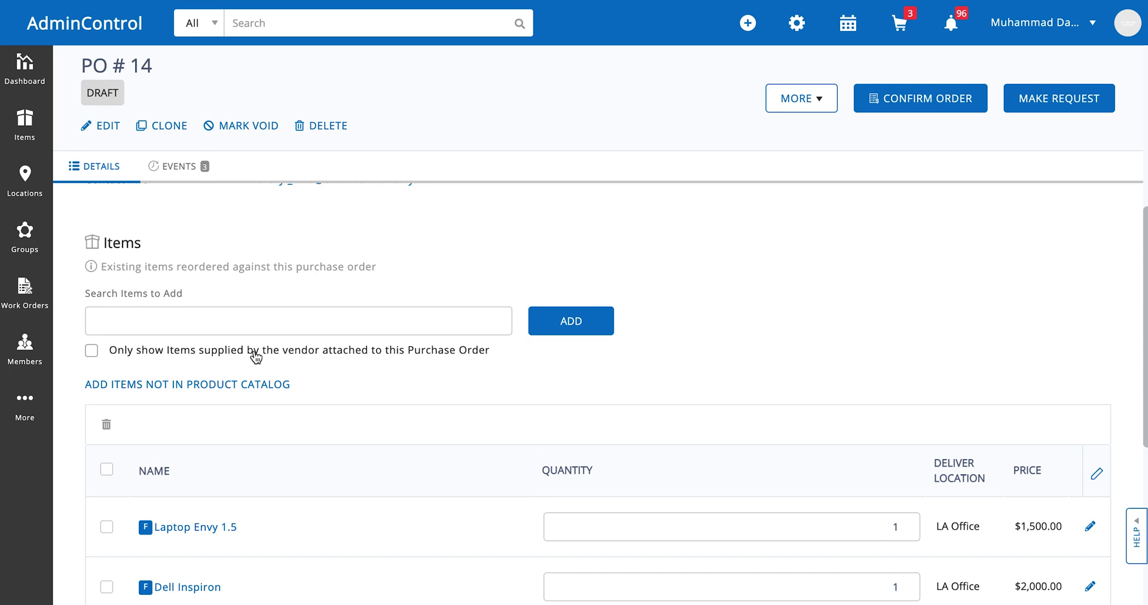
Open the Add Item form, close it unsaved, and scroll to PO #14's Files and Comments.
click(223, 383)
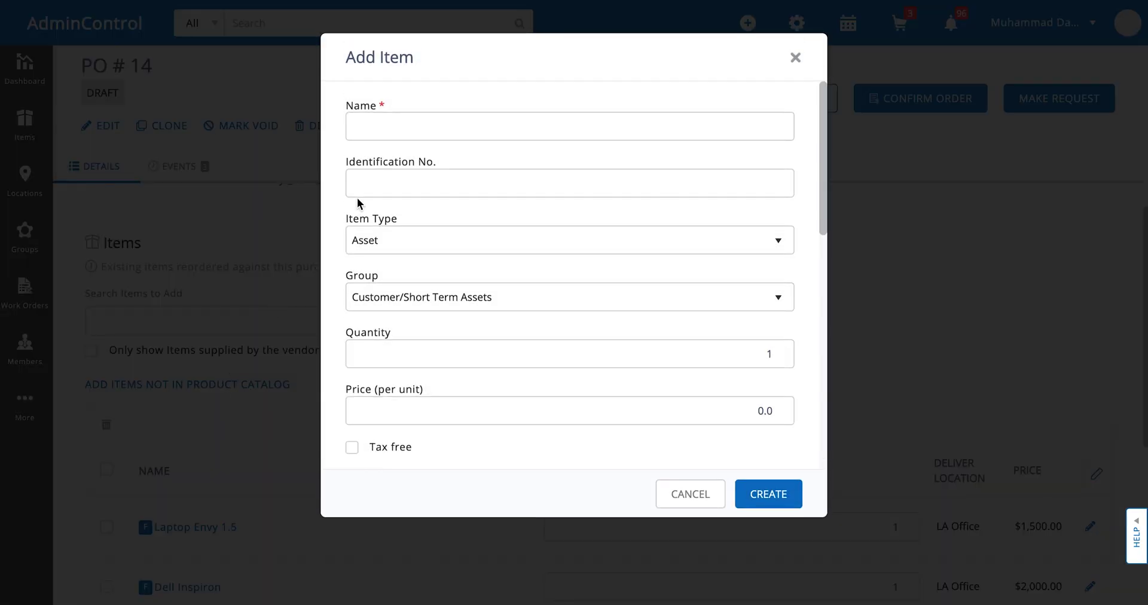
click(440, 126)
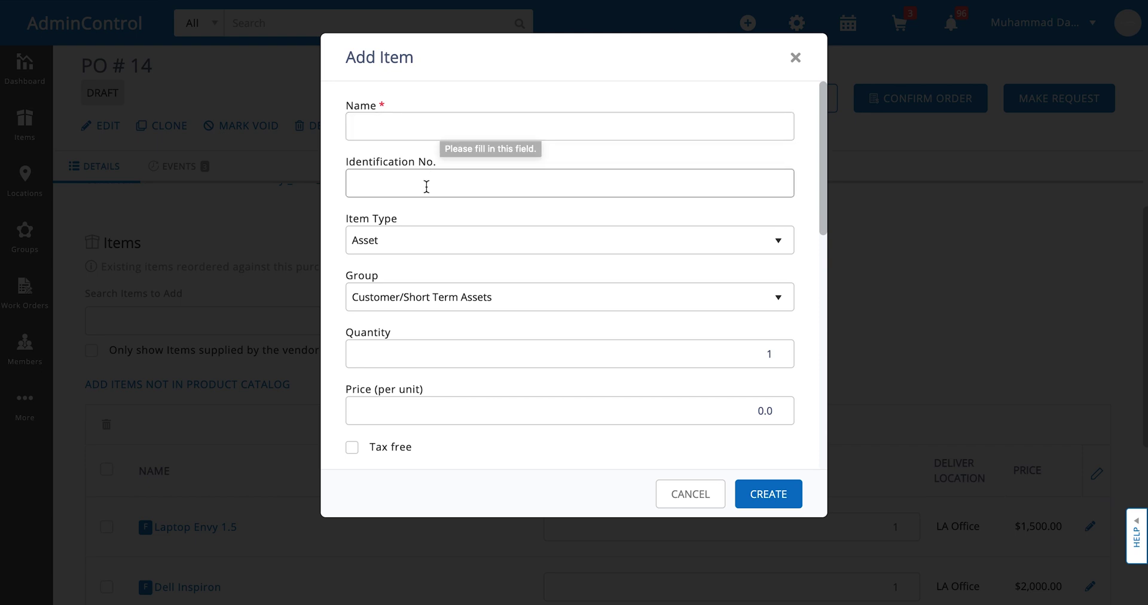
scroll(413, 239, down, 1)
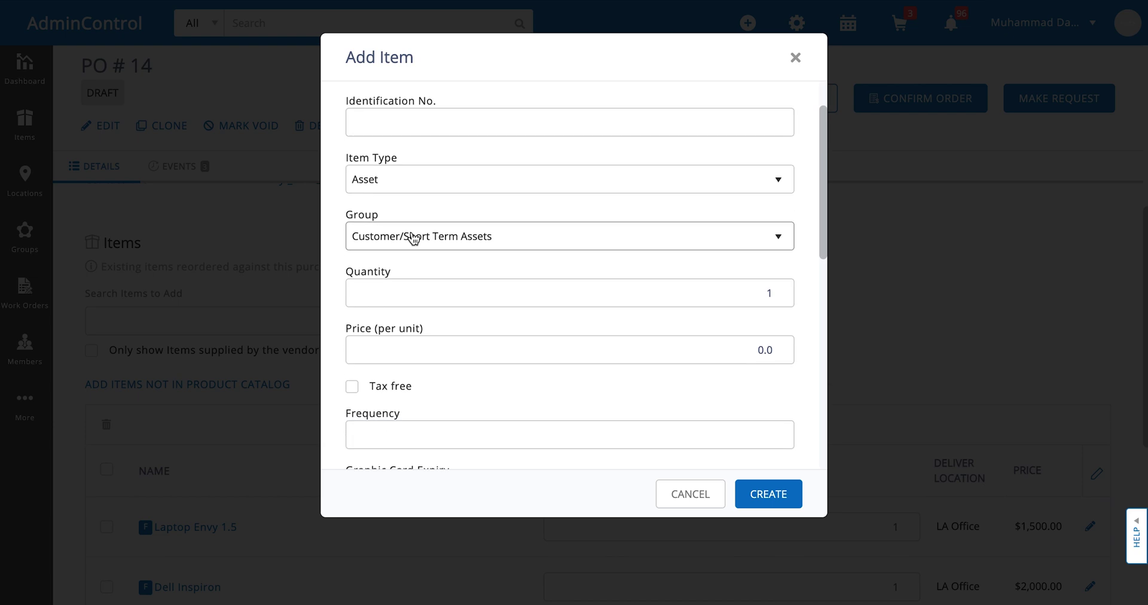
scroll(421, 351, down, 2)
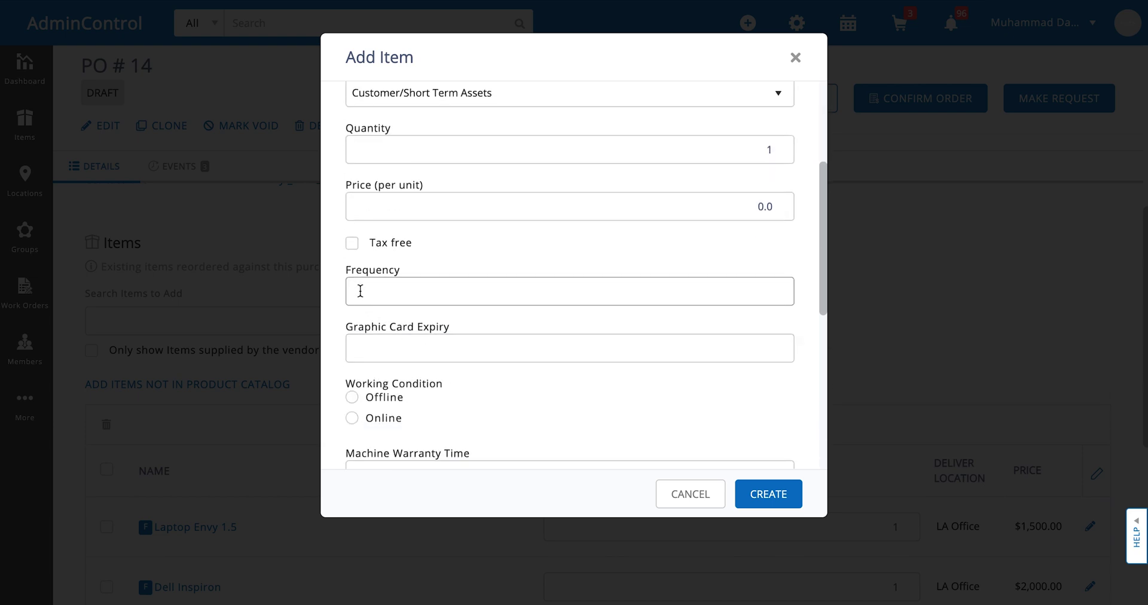
scroll(668, 379, down, 1)
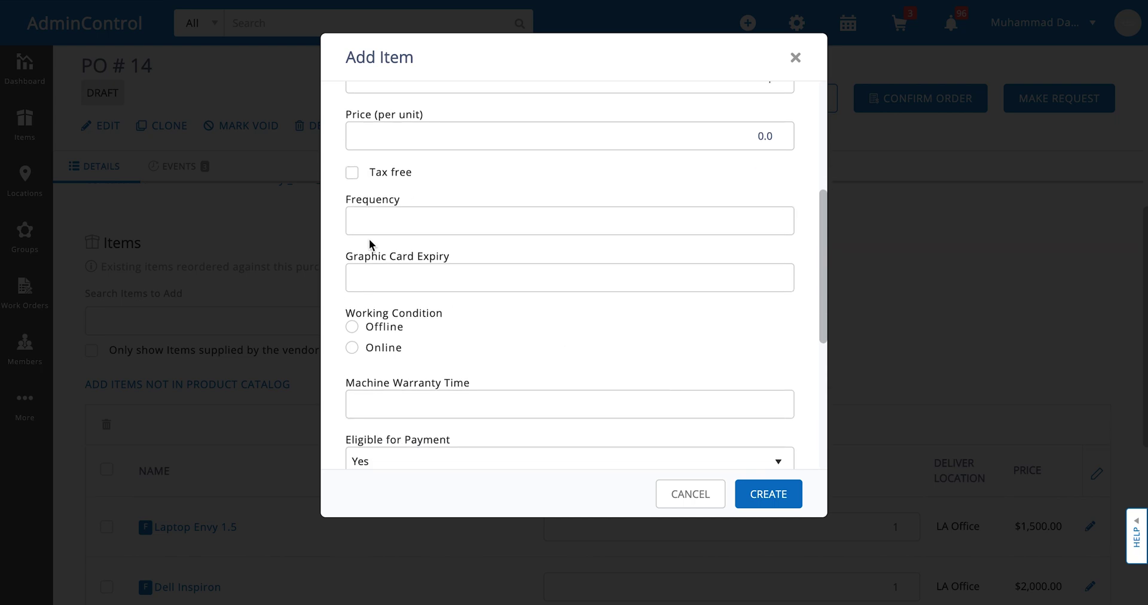
key(Escape)
scroll(571, 417, down, 6)
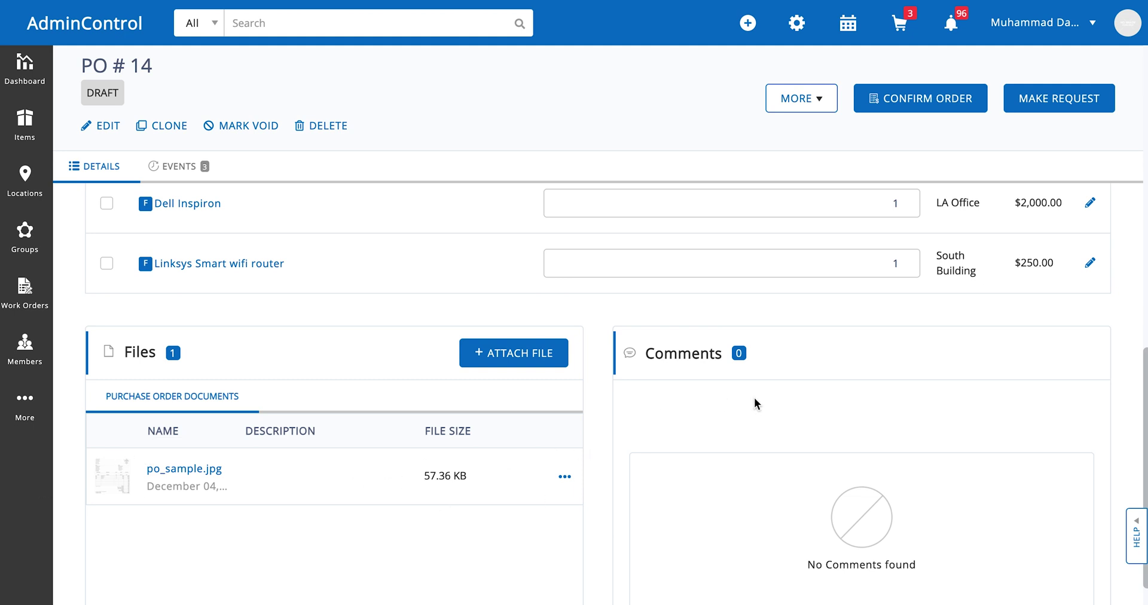
scroll(752, 403, down, 3)
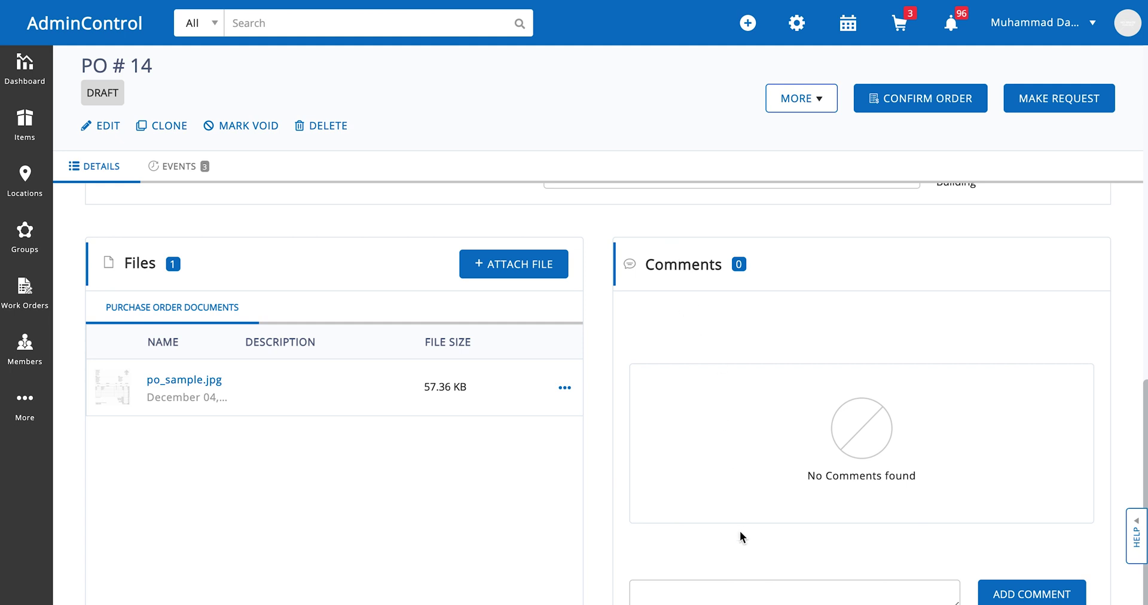
click(686, 589)
click(585, 485)
scroll(584, 486, up, 10)
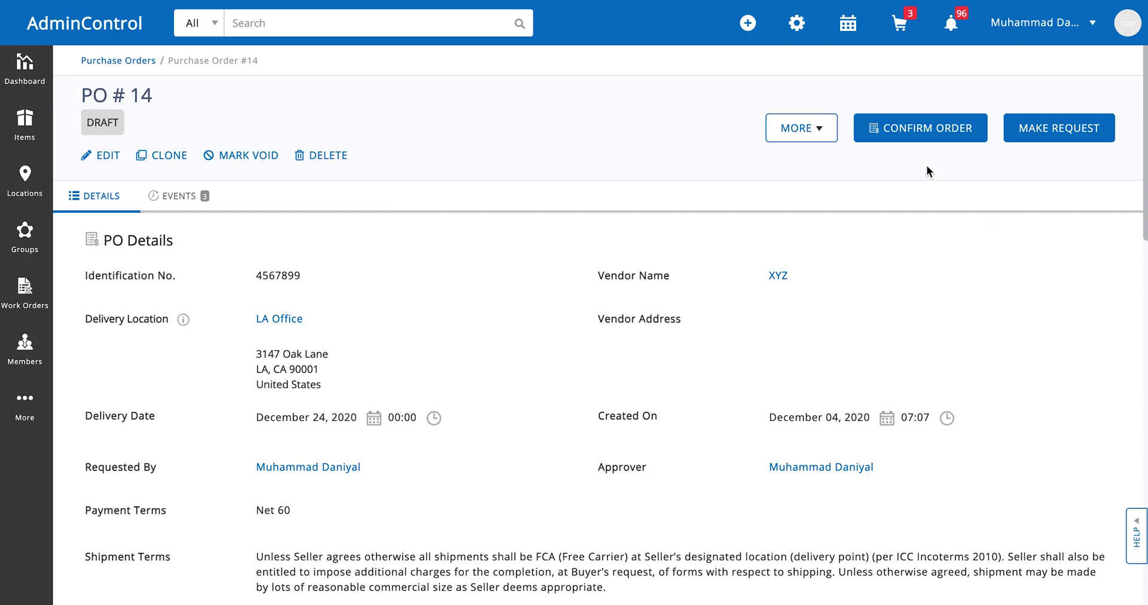
Confirm PO #14, then revert it back to Draft and dismiss the success message.
click(931, 133)
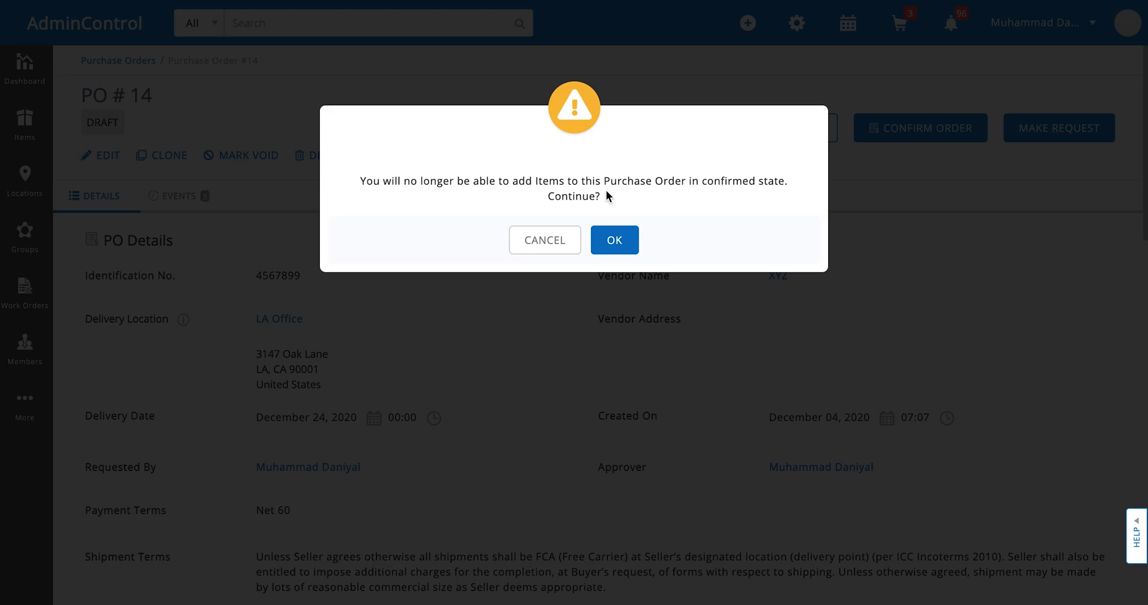
click(610, 234)
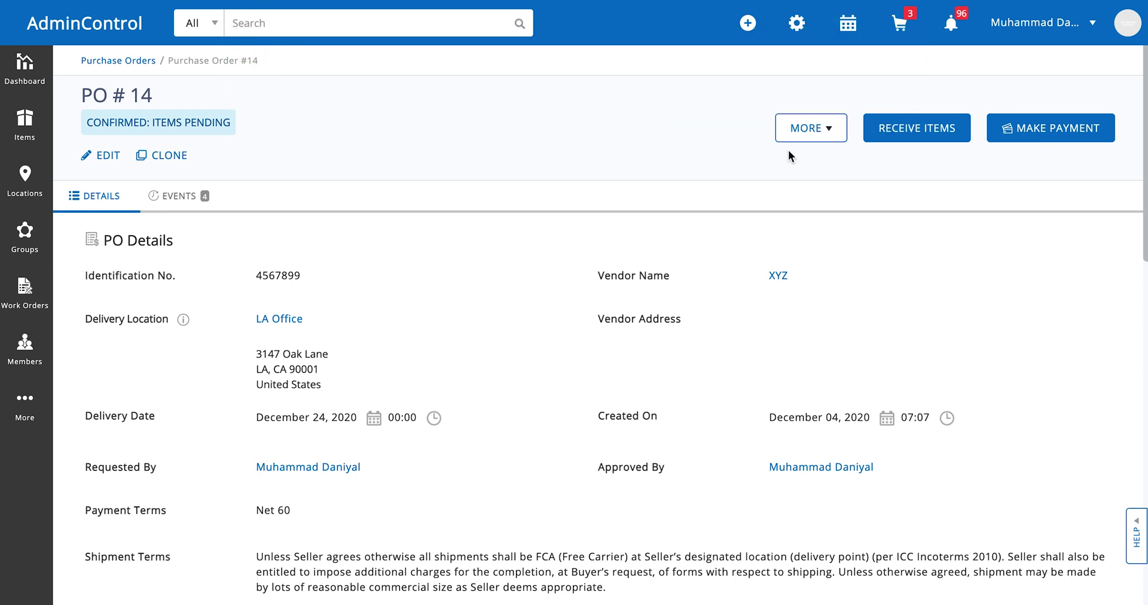
click(822, 128)
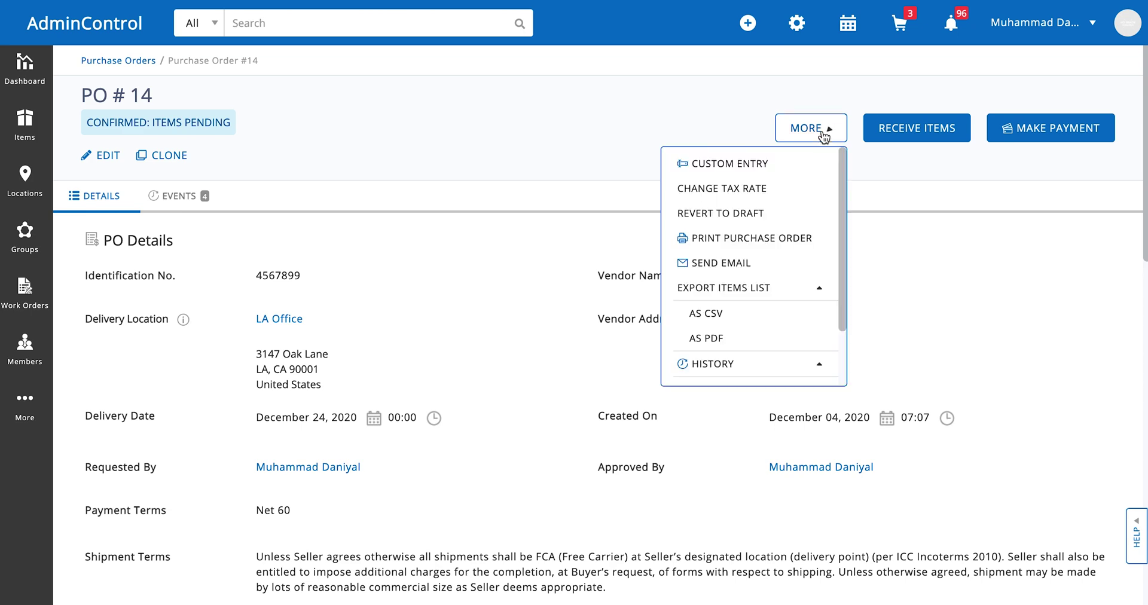
click(781, 209)
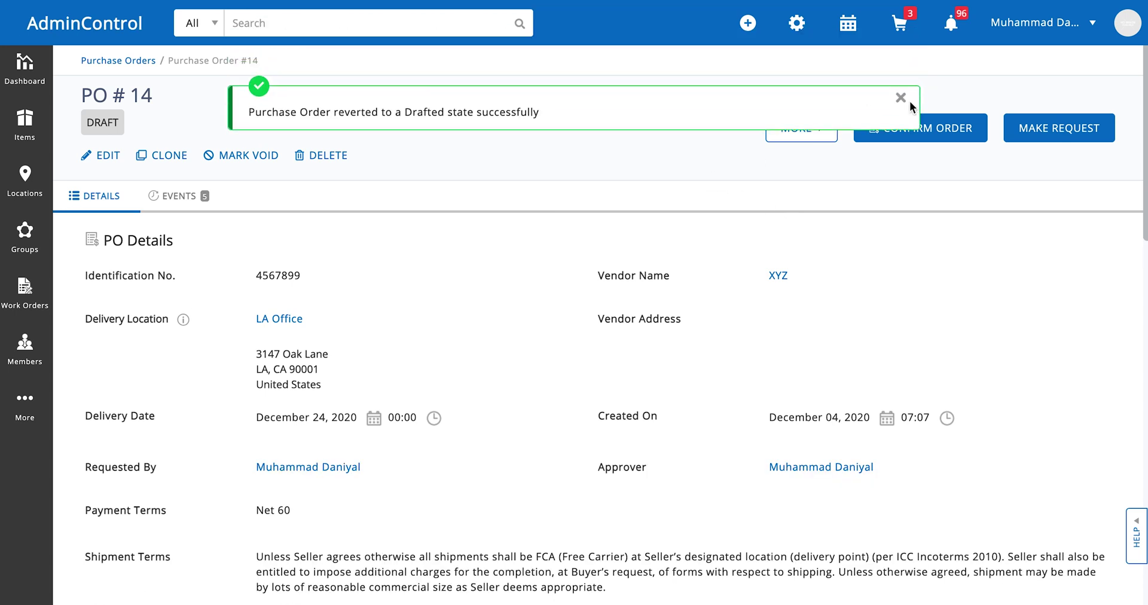
click(900, 97)
mouse_move(27, 125)
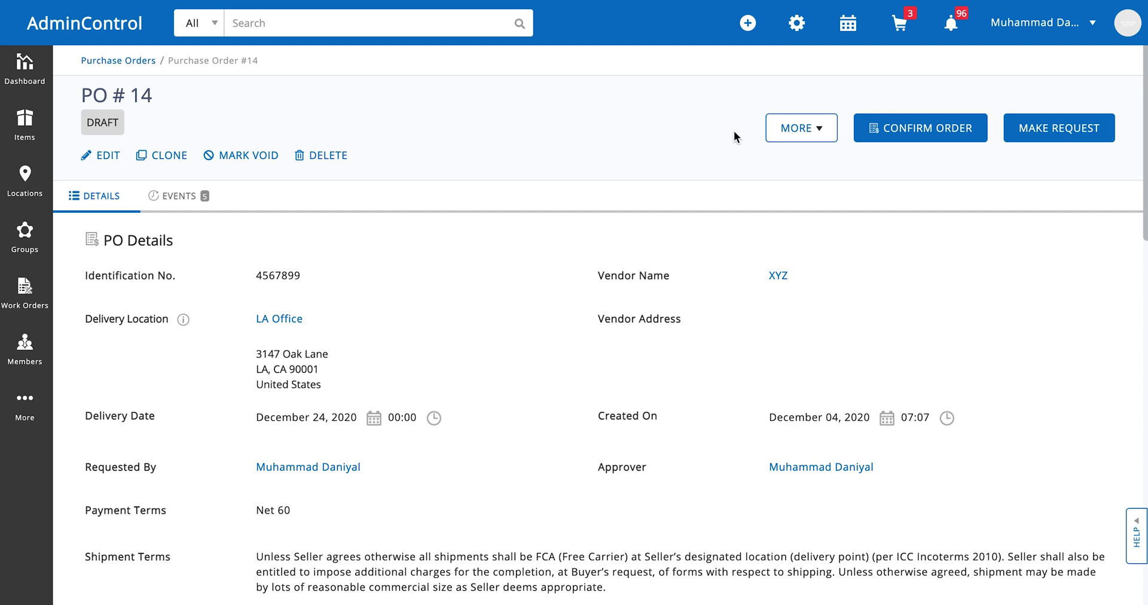
Discard an unsaved 'Shipment Charges' custom entry of 100, then bring up PO #14's tax rate choices.
click(803, 130)
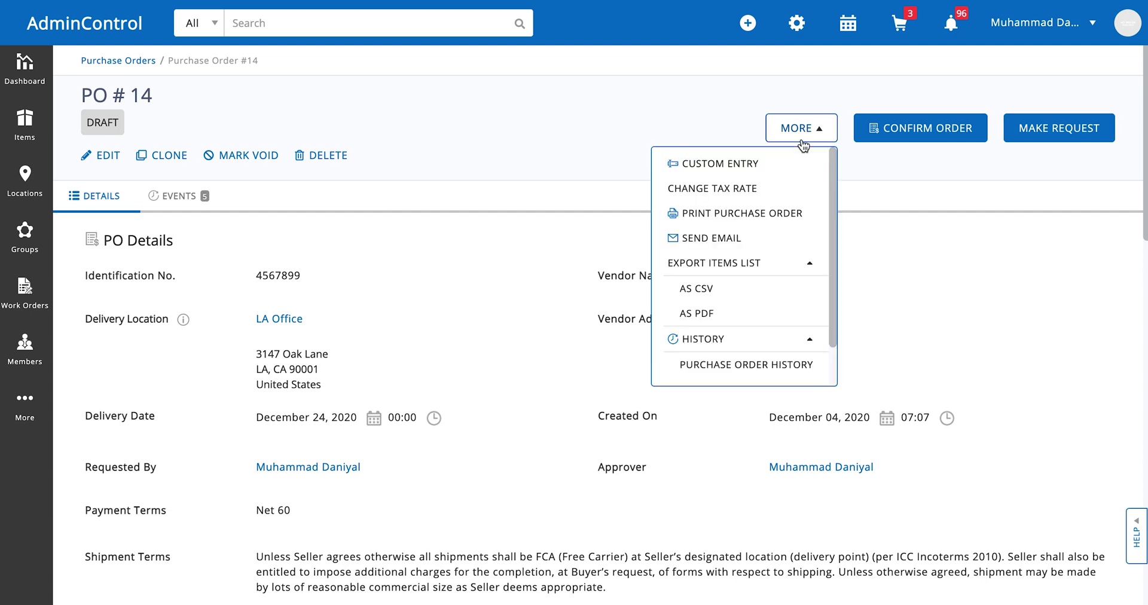
click(771, 164)
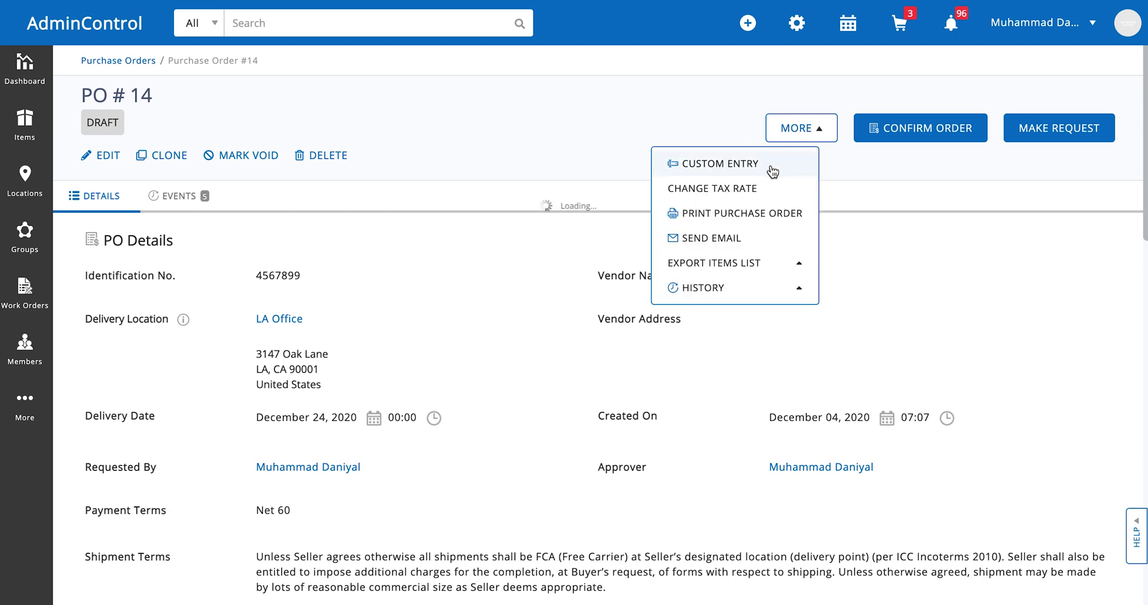
click(469, 128)
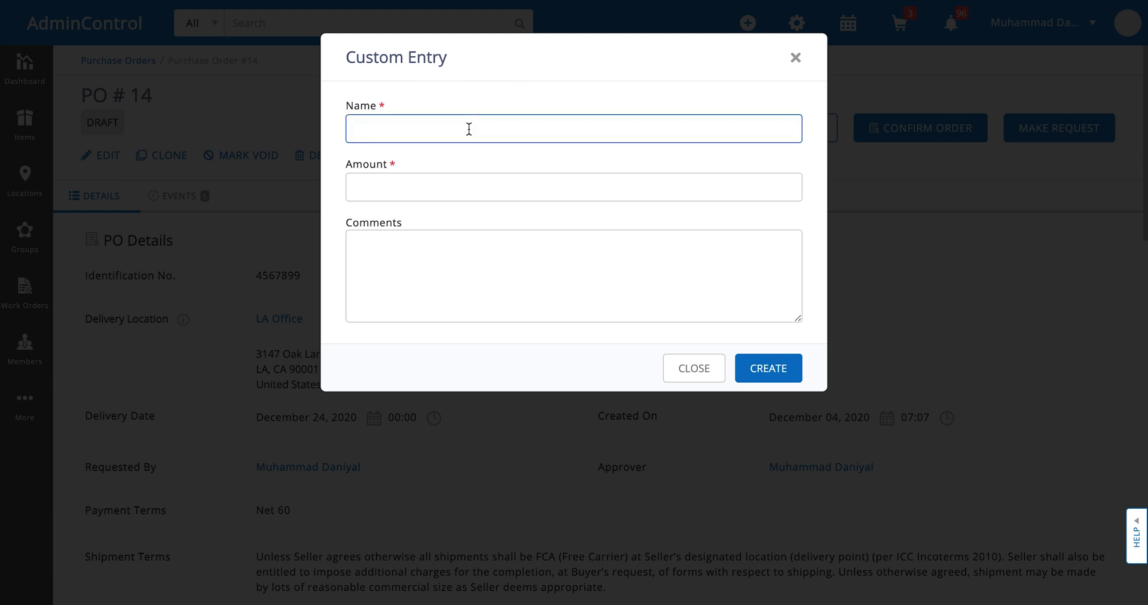
text(Shipment Charges)
key(Tab)
text(100)
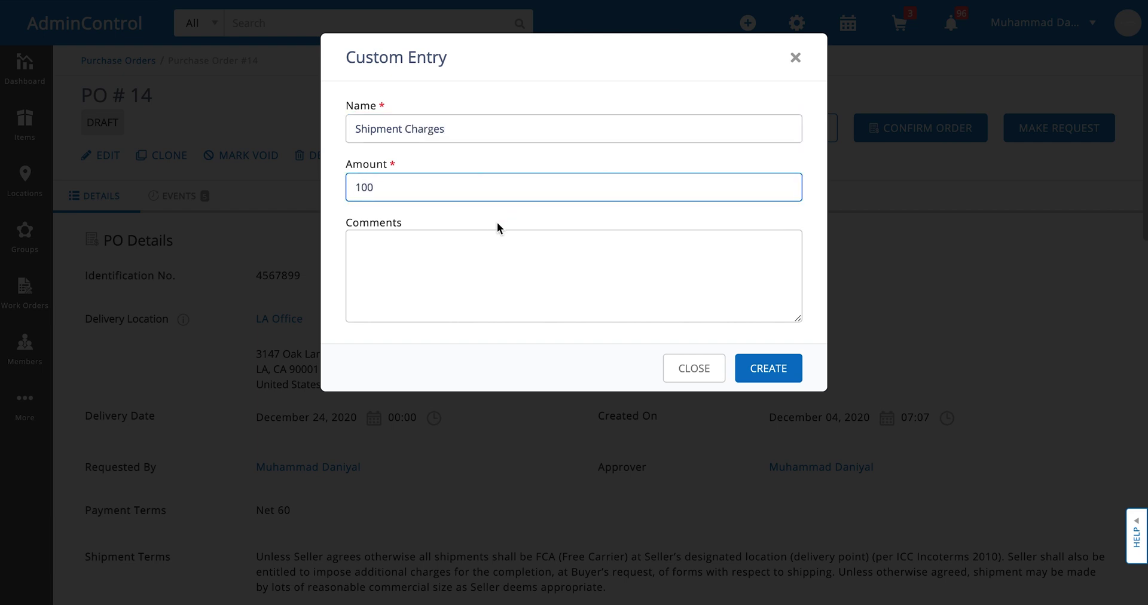
click(494, 310)
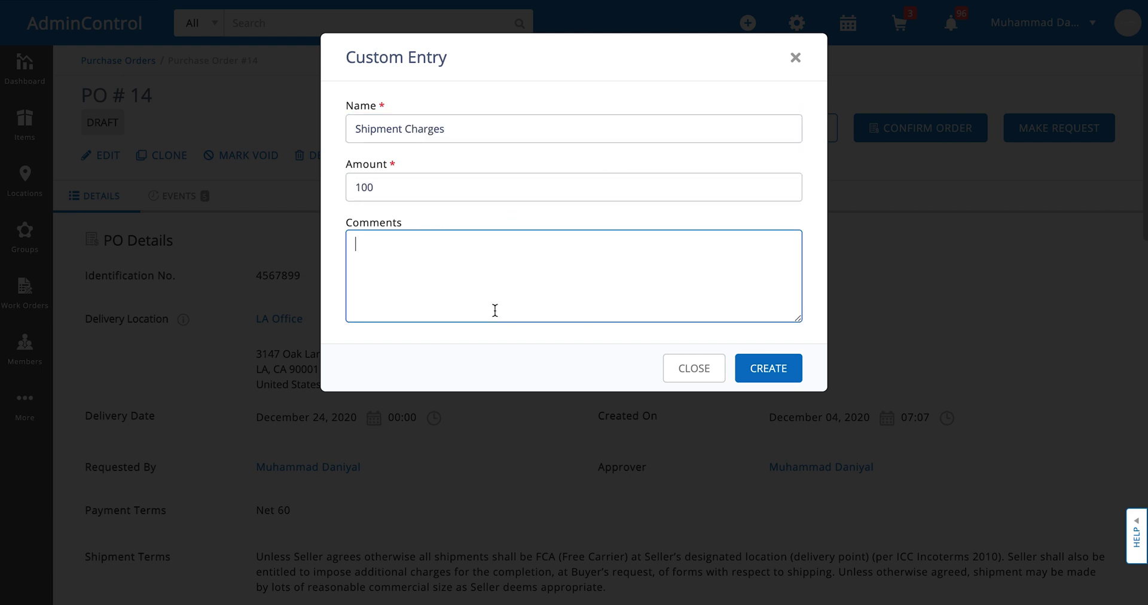
click(710, 373)
click(821, 135)
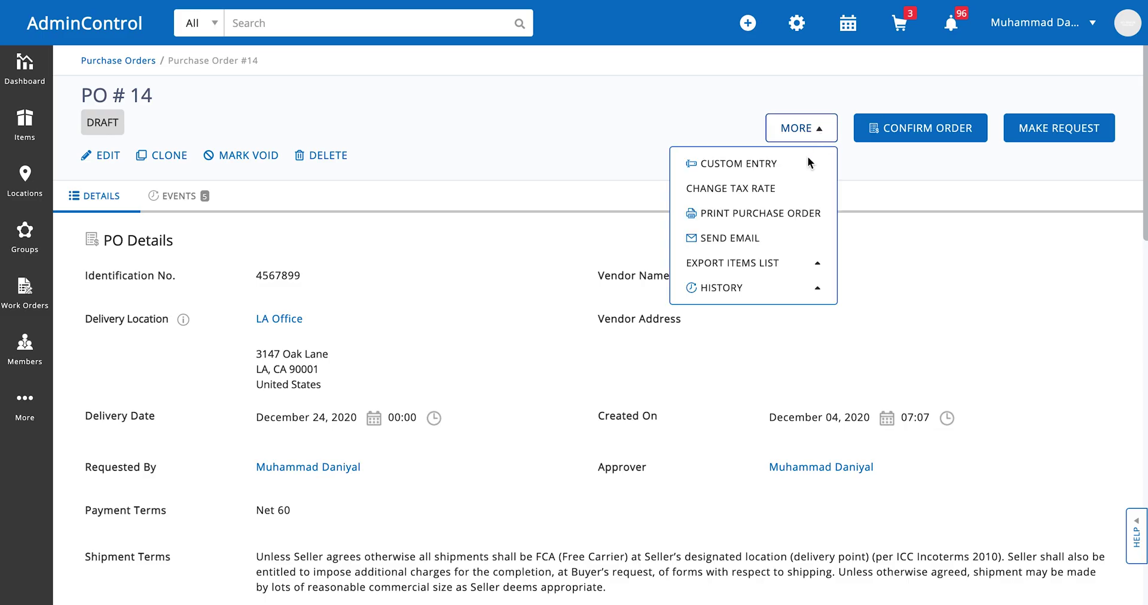
click(785, 189)
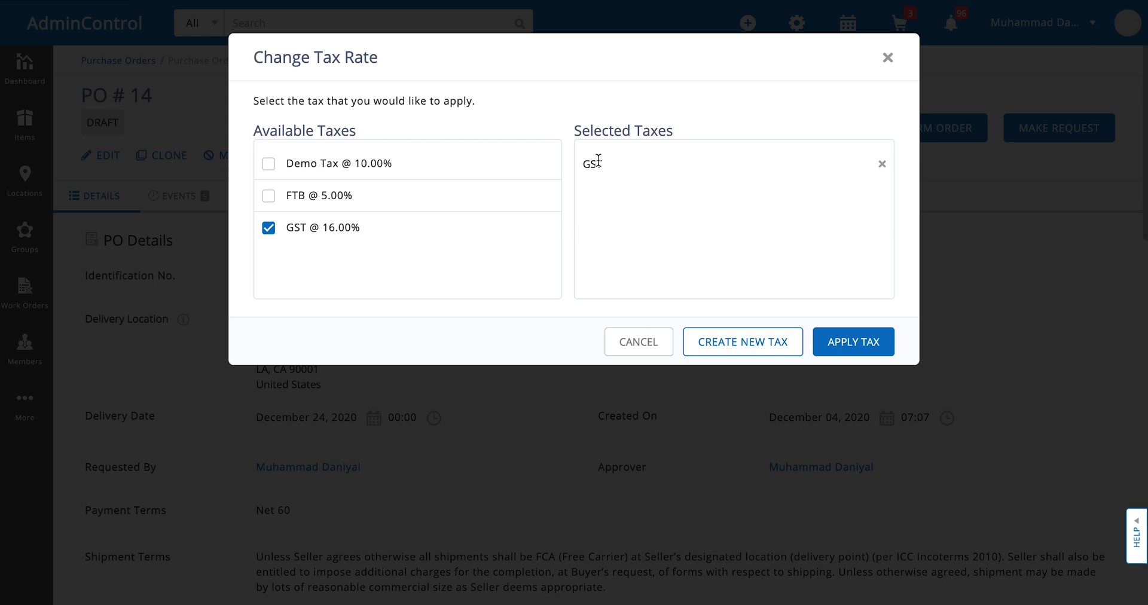
Tick Demo Tax @ 10.00% and start a new tax, then close both tax windows without applying.
click(270, 167)
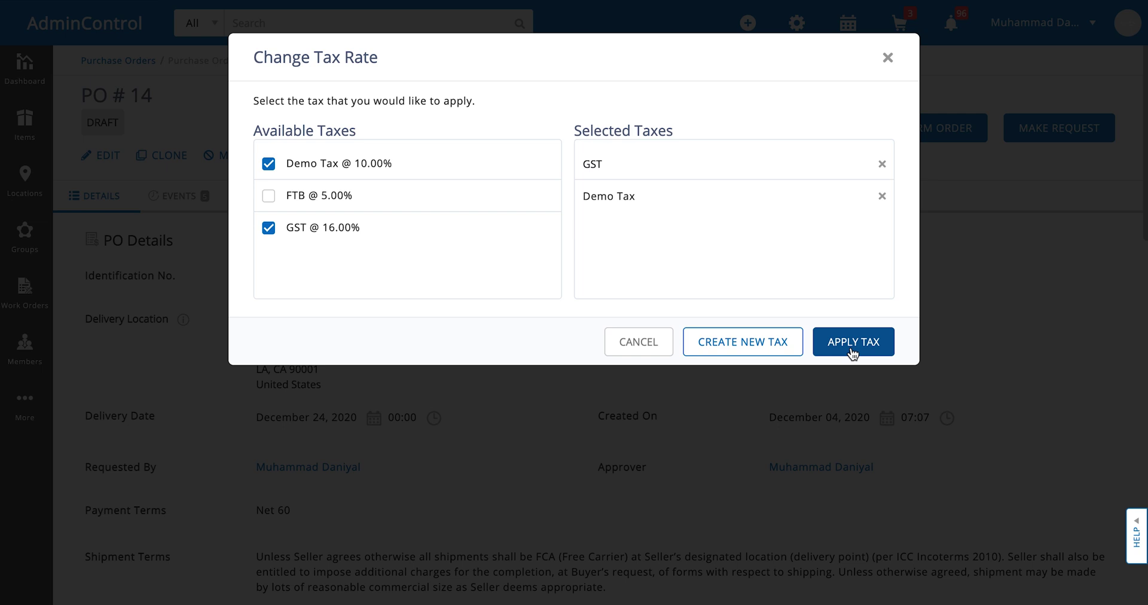
click(775, 345)
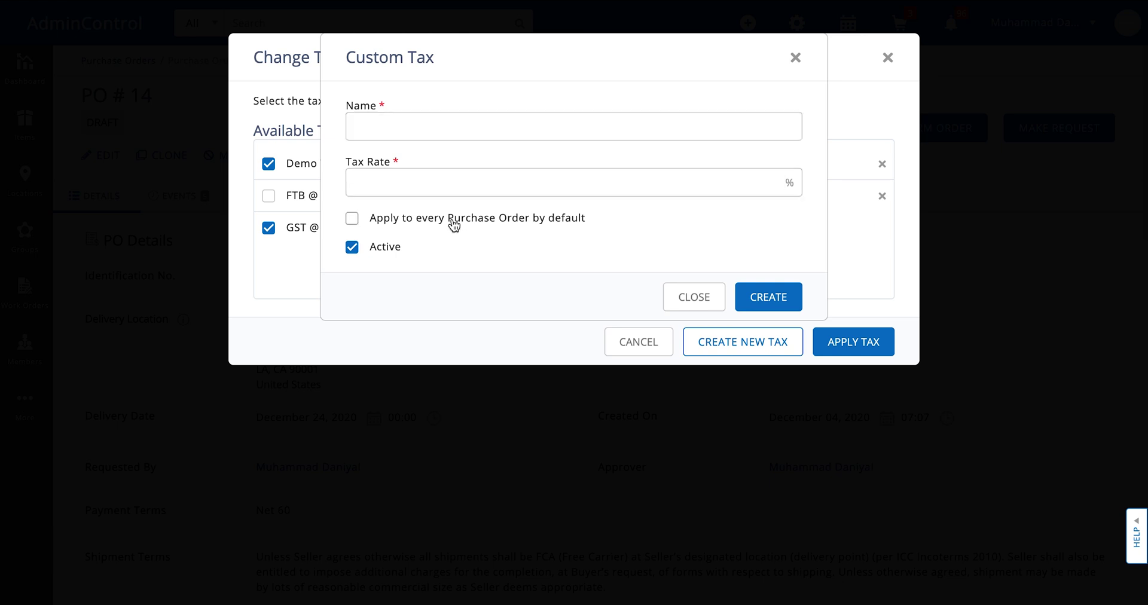
click(718, 298)
click(802, 139)
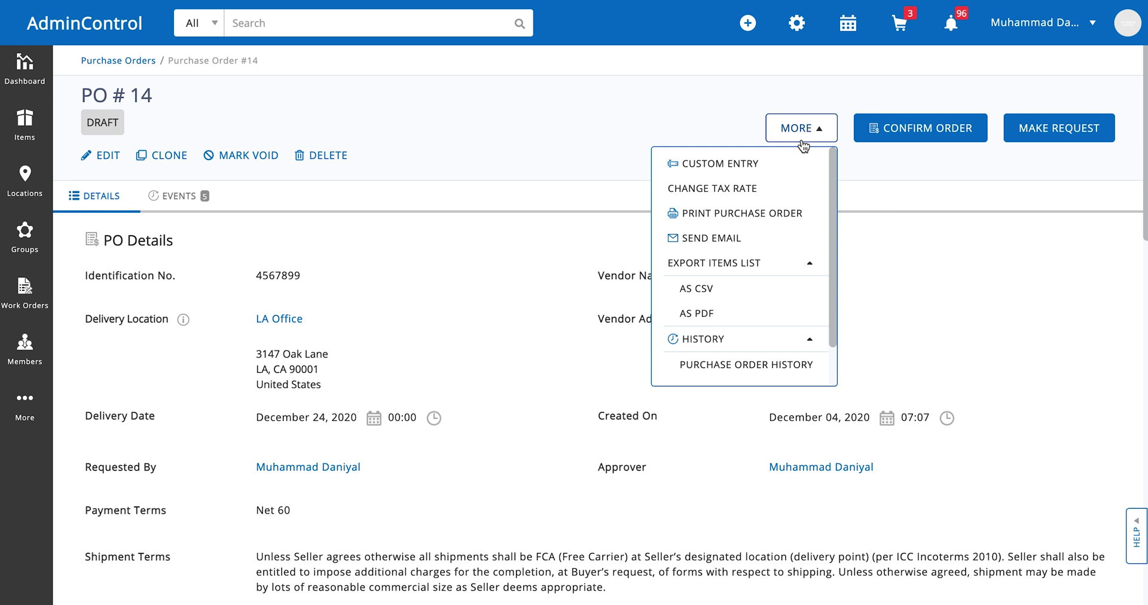
click(742, 238)
click(433, 128)
text(gigi)
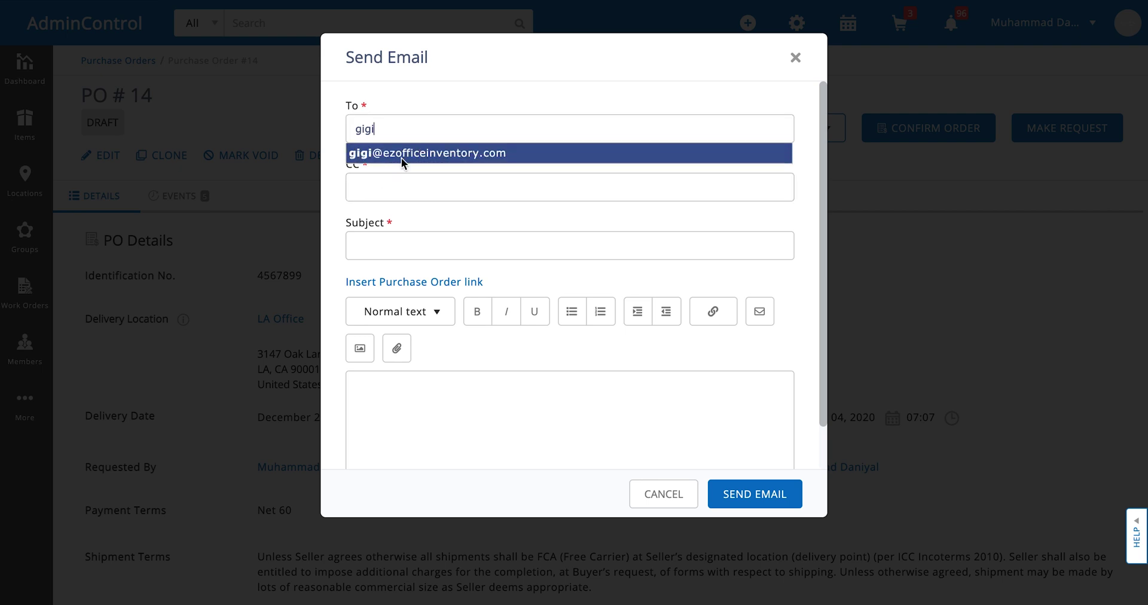
click(402, 159)
click(391, 185)
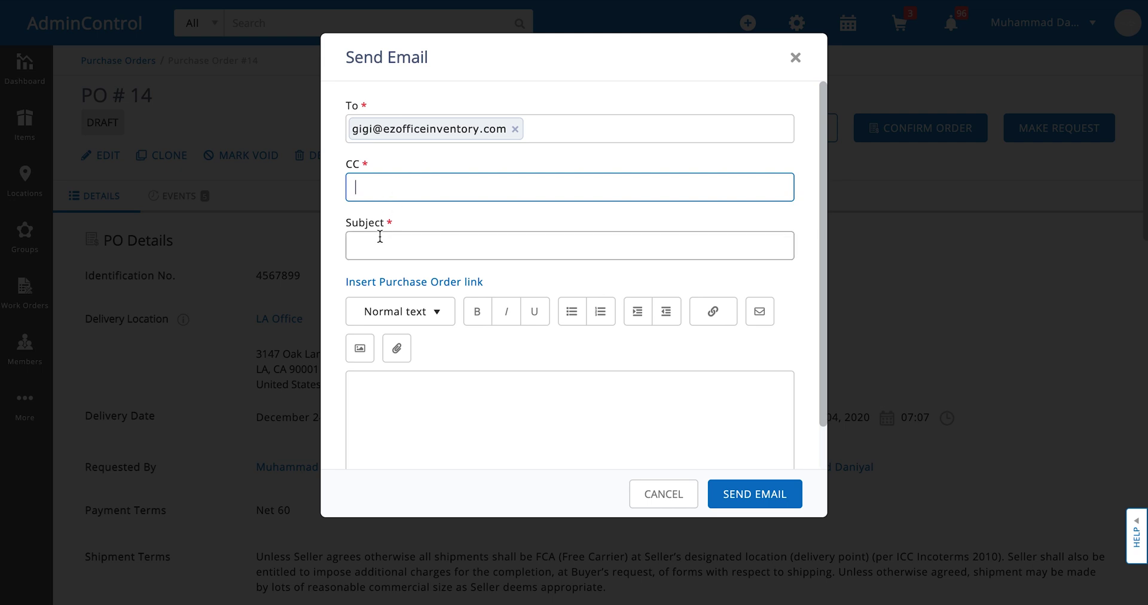
scroll(380, 239, down, 1)
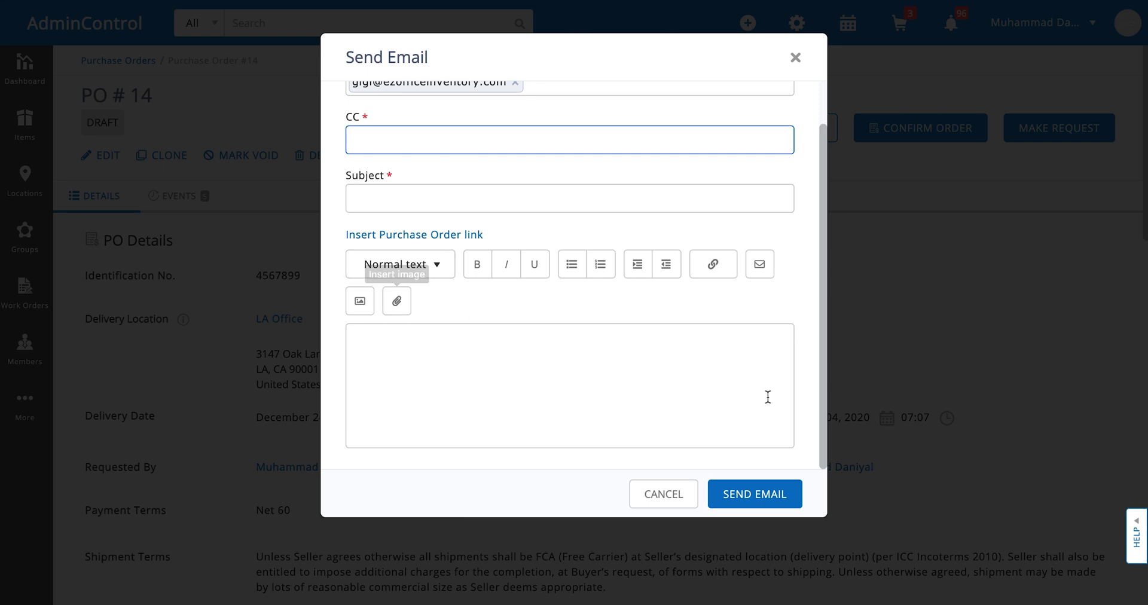
click(658, 495)
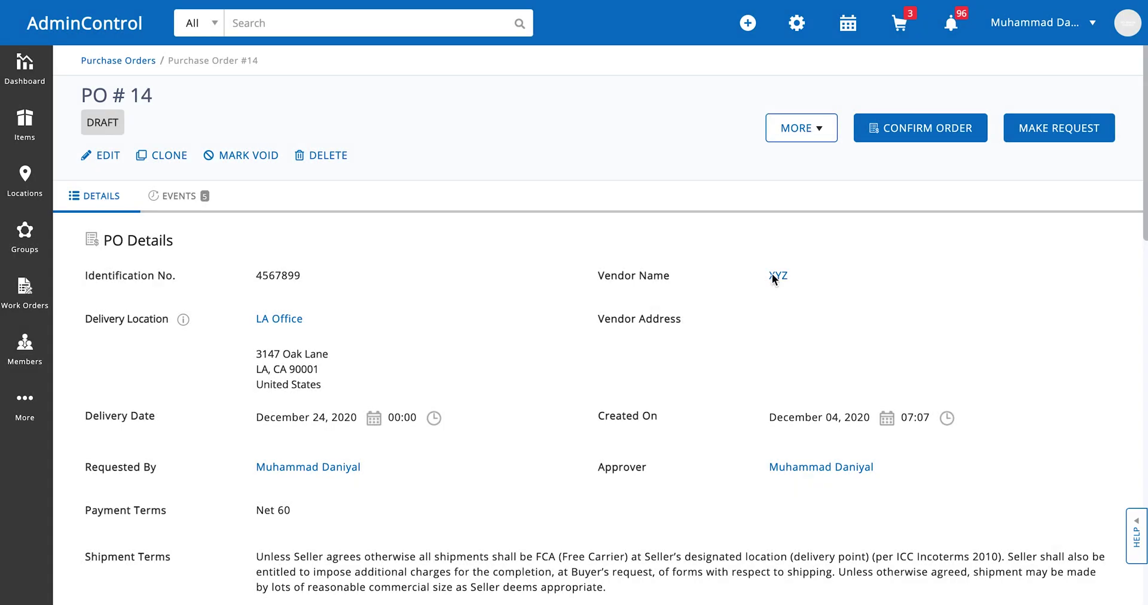
Confirm PO #14 and accept the prompt so it reads Confirmed: Items Pending.
click(911, 129)
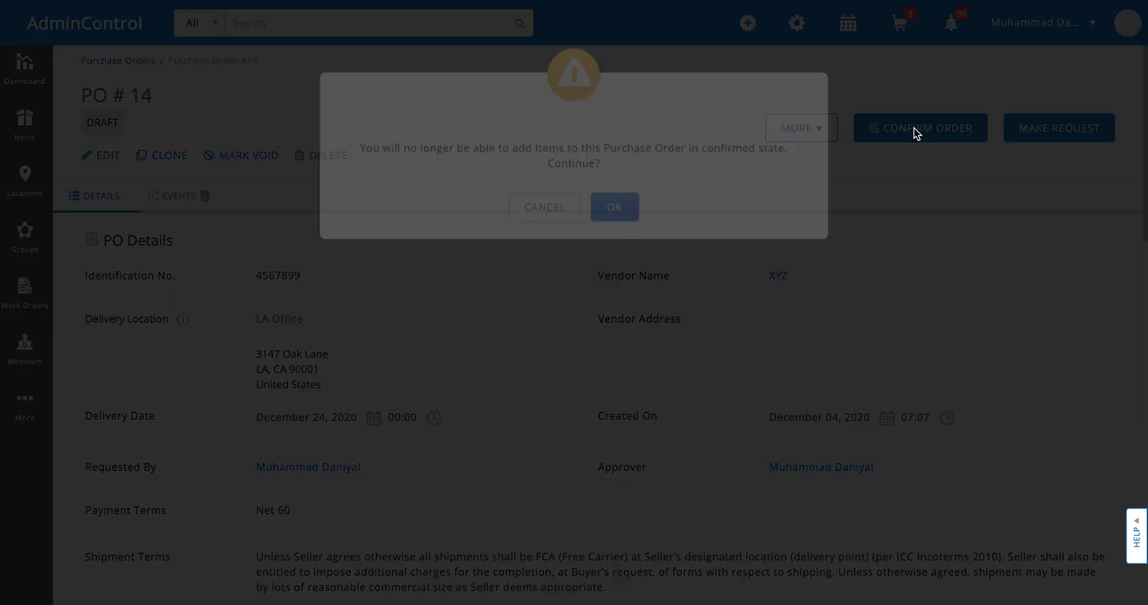
click(615, 240)
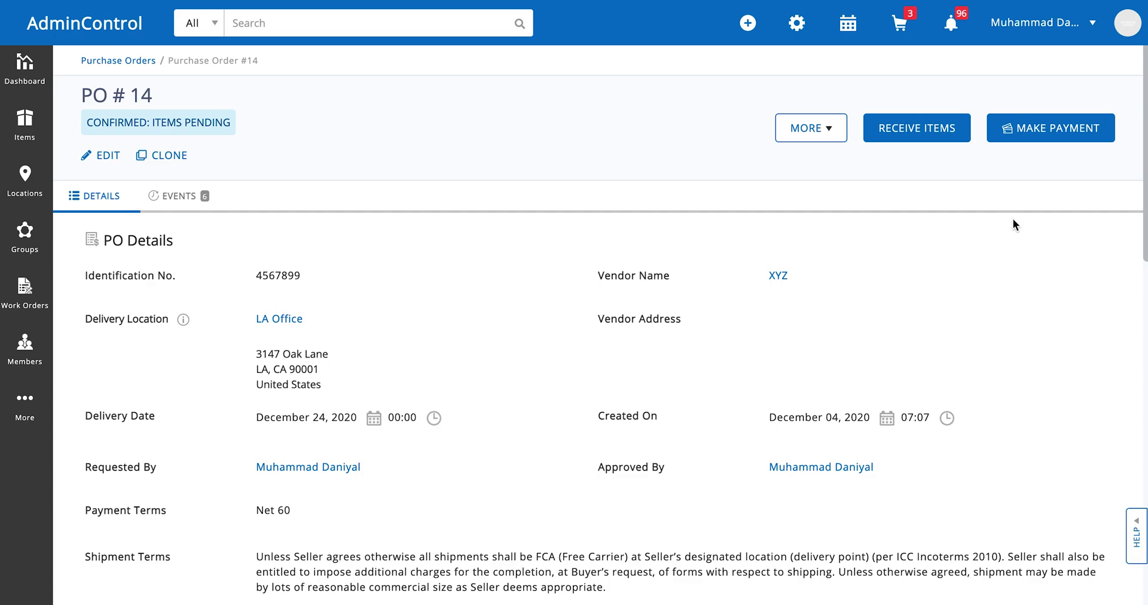
click(926, 127)
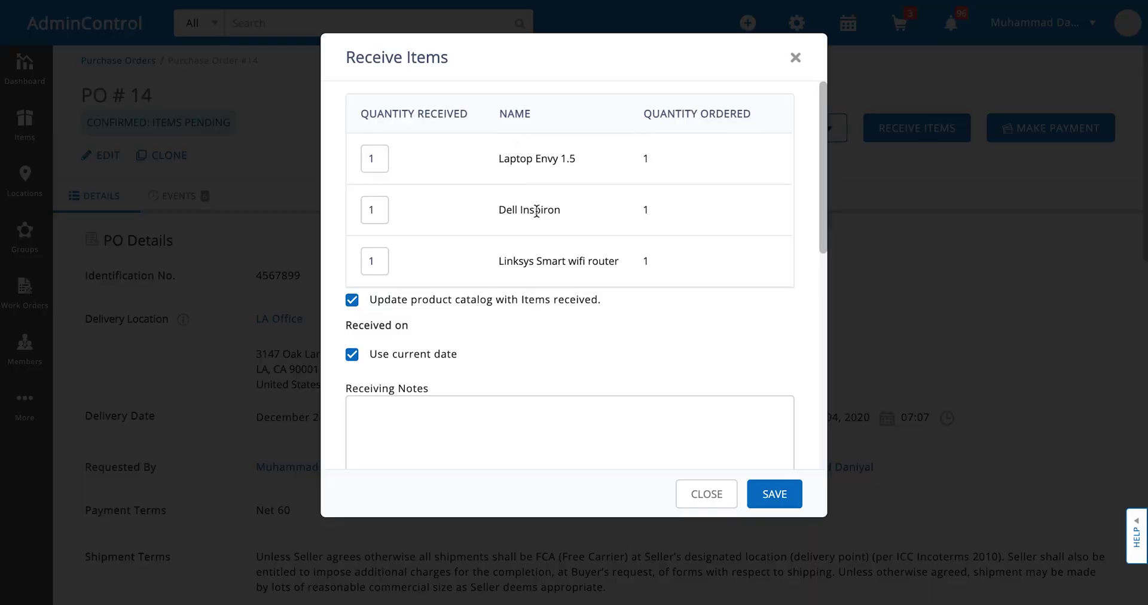
Turn off updating the product catalog with received items, then turn it back on.
scroll(470, 292, down, 1)
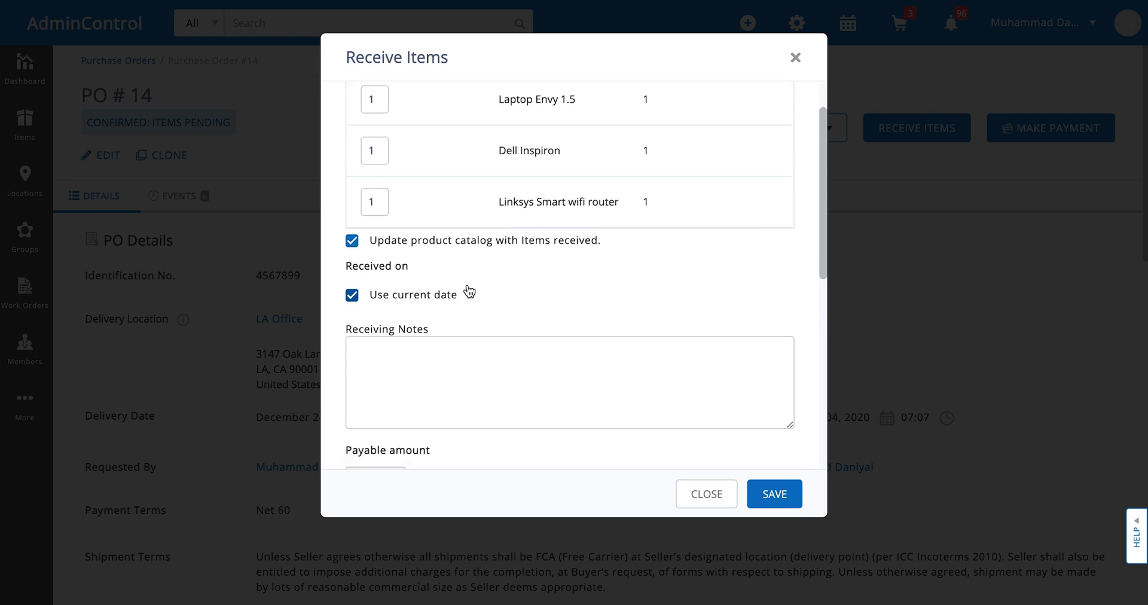
click(352, 242)
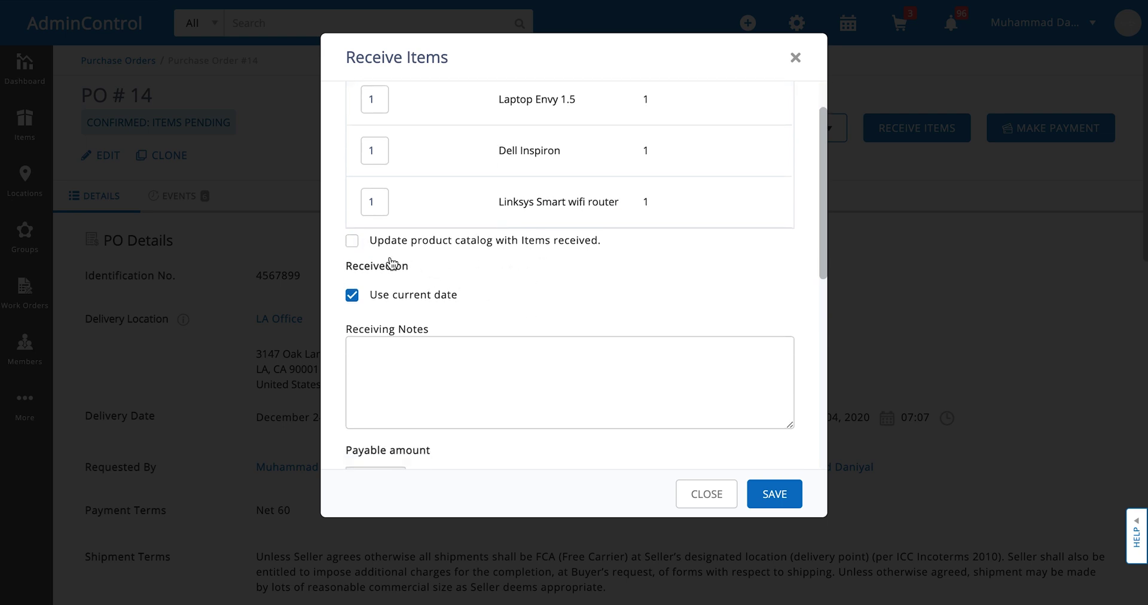
click(353, 246)
scroll(496, 268, down, 2)
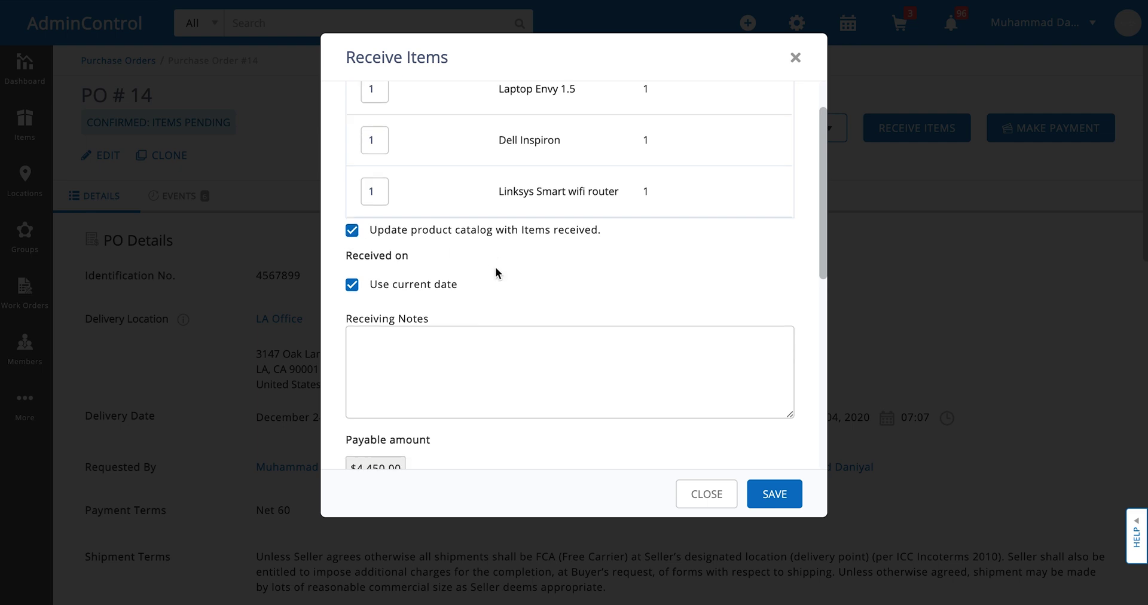
scroll(410, 264, down, 1)
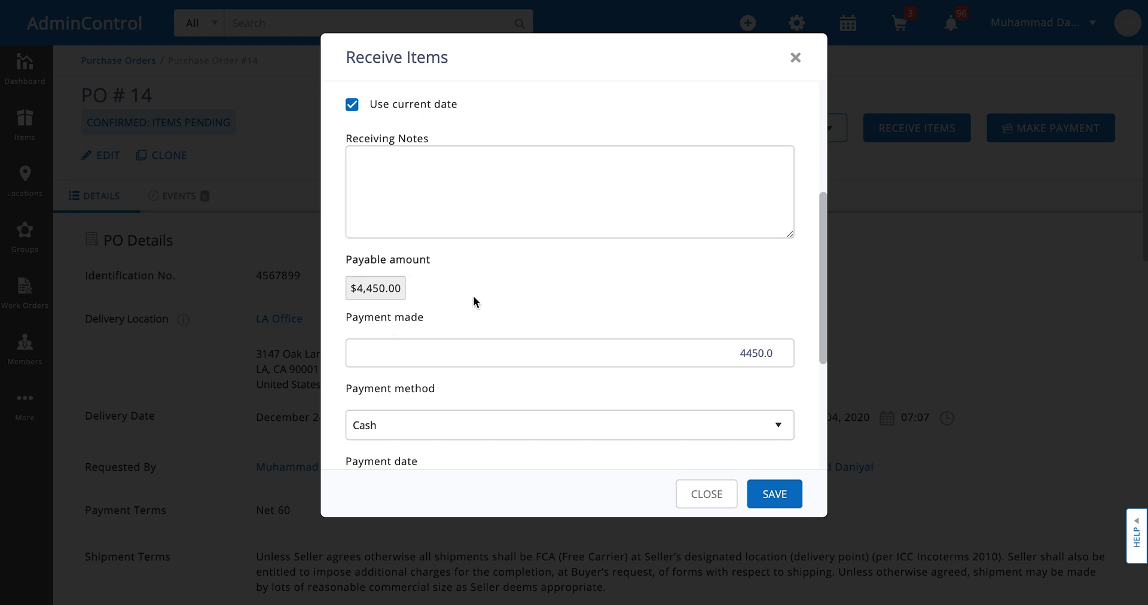
scroll(555, 284, down, 1)
scroll(554, 284, down, 1)
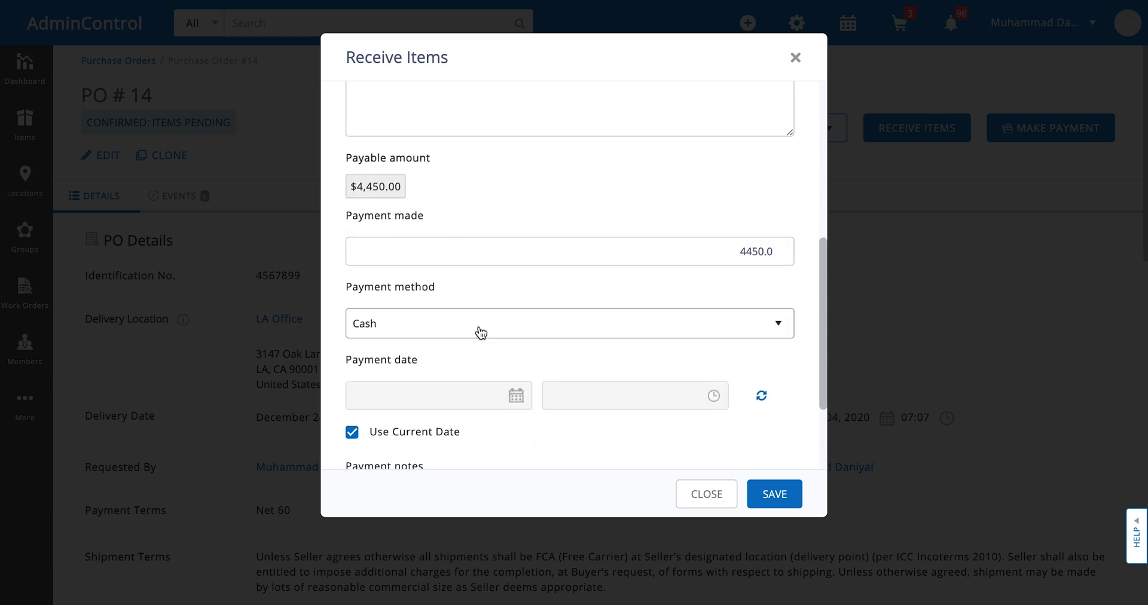
Change the payment method from Cash to Check and save the received items.
click(474, 337)
click(472, 336)
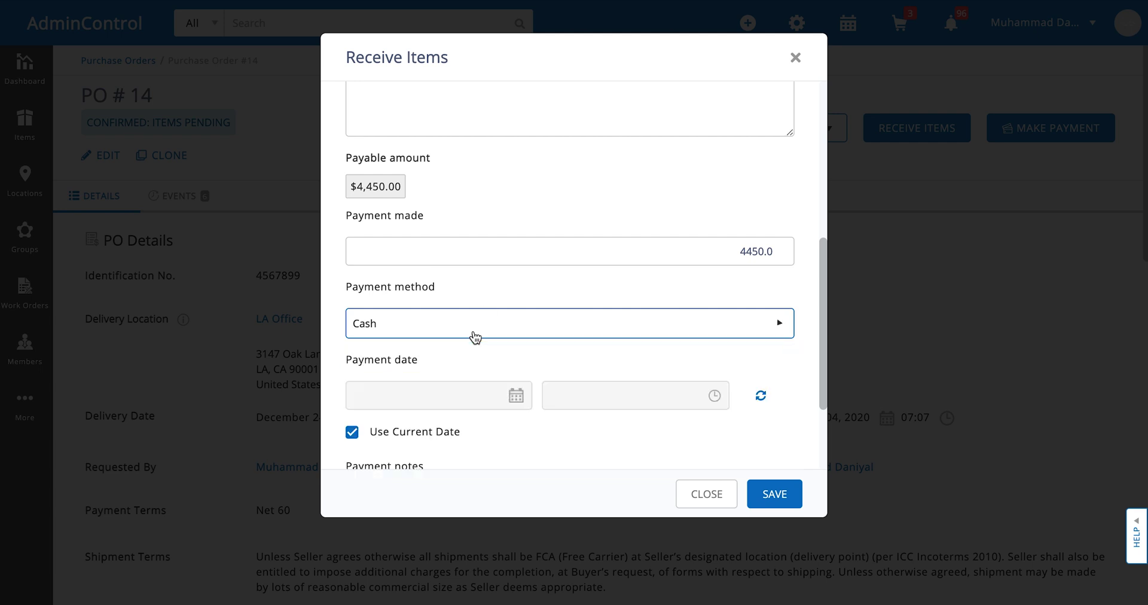
scroll(487, 299, down, 2)
click(518, 209)
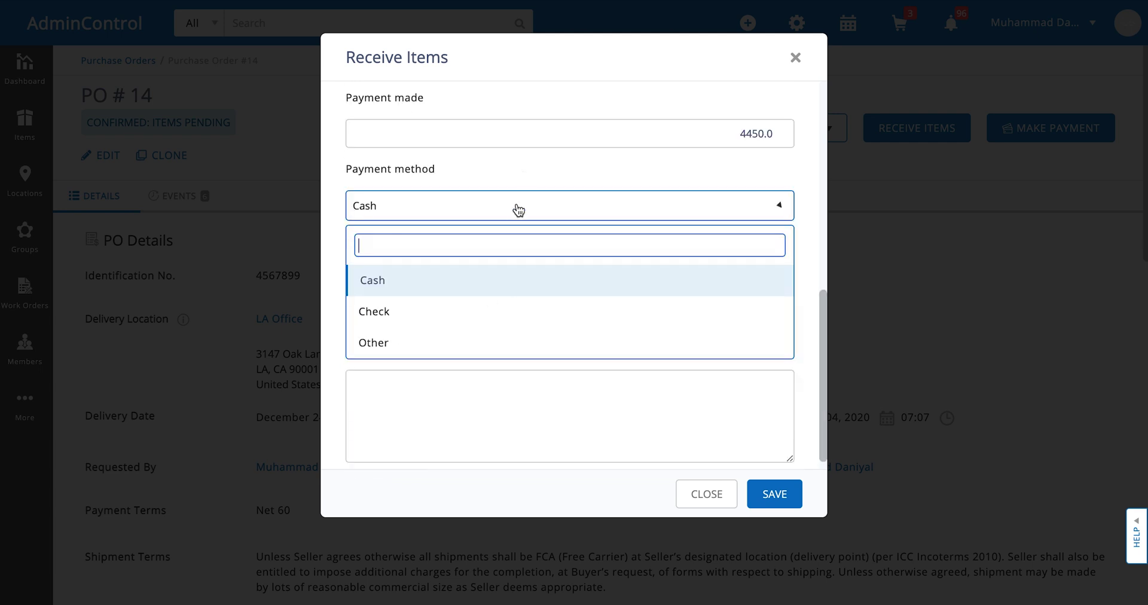
click(457, 323)
scroll(565, 326, down, 1)
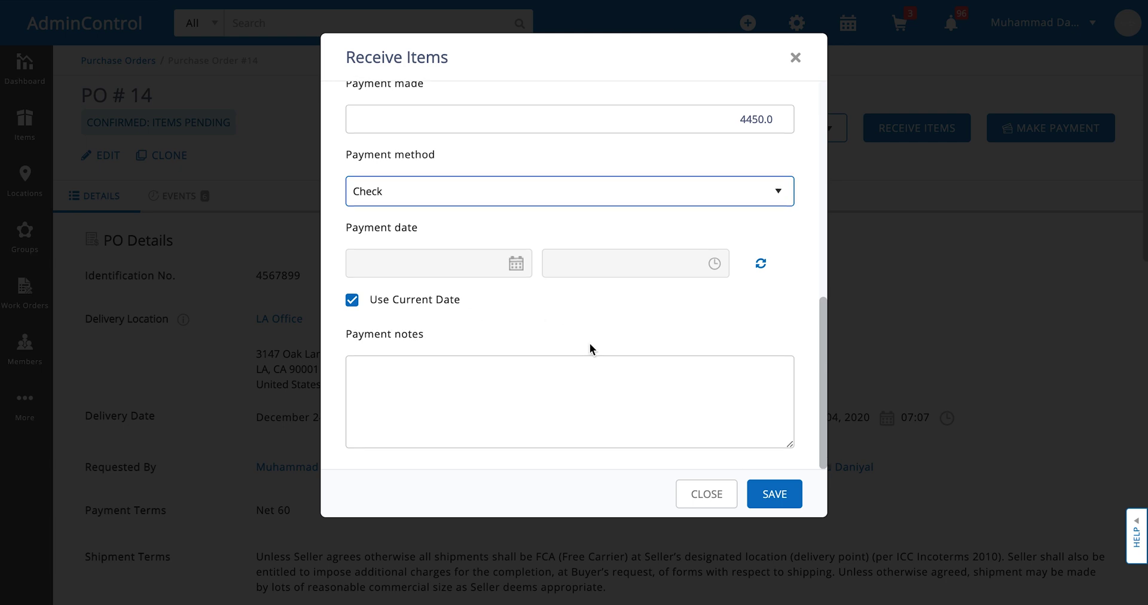
click(759, 490)
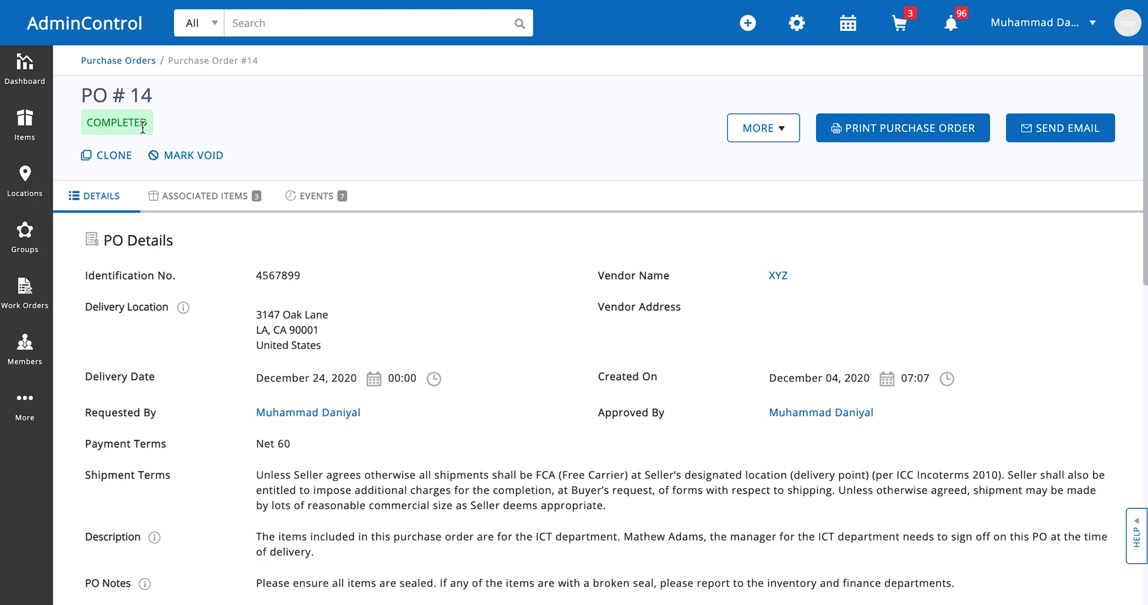
click(781, 128)
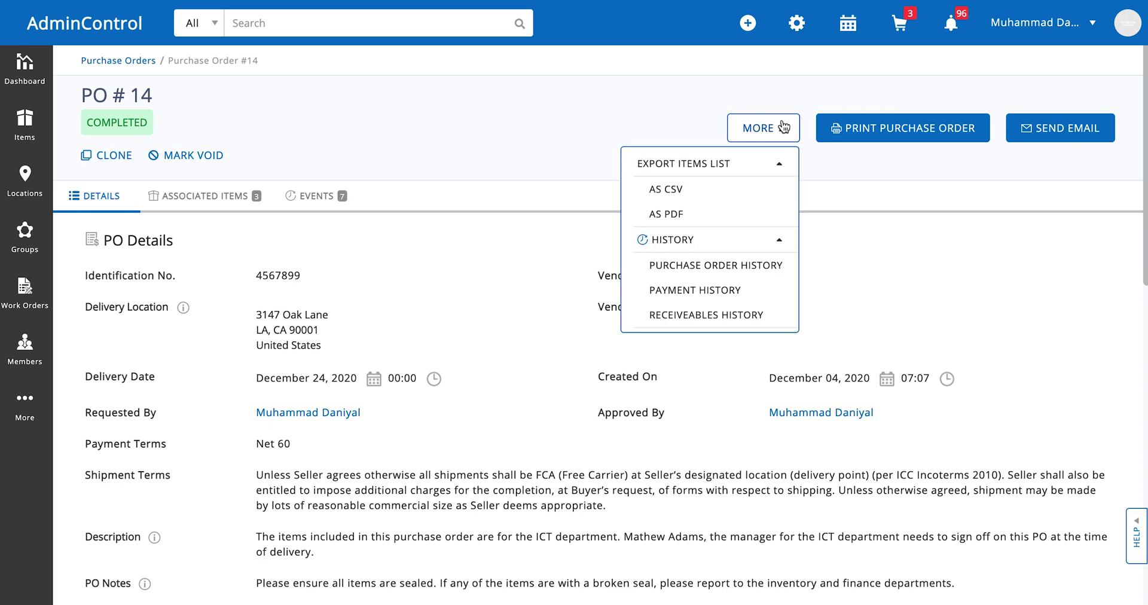
click(752, 263)
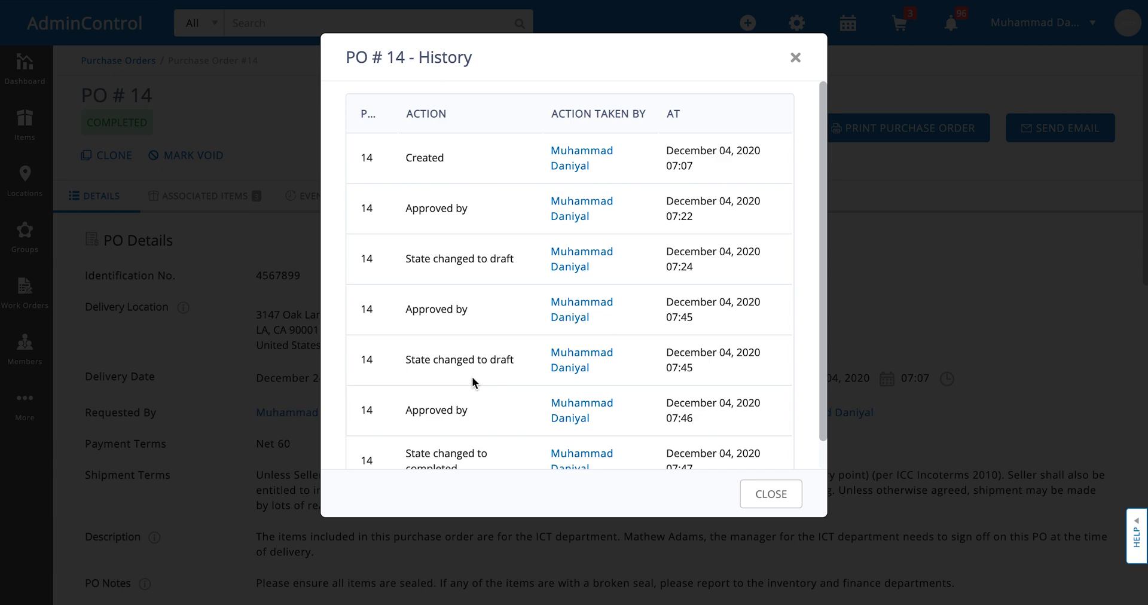
click(771, 494)
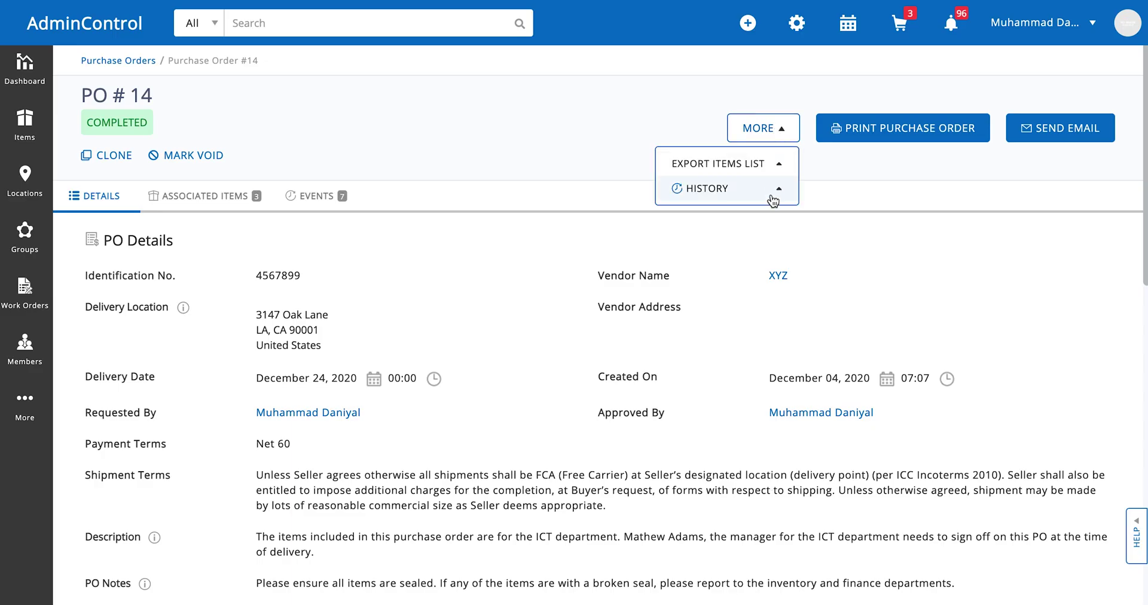
click(773, 199)
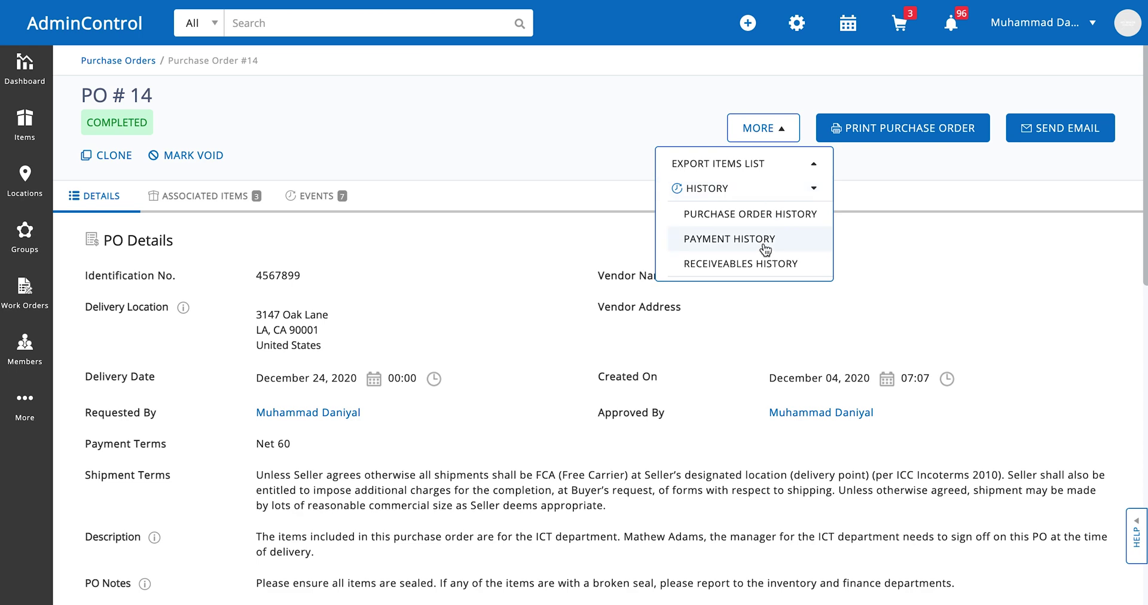
click(755, 261)
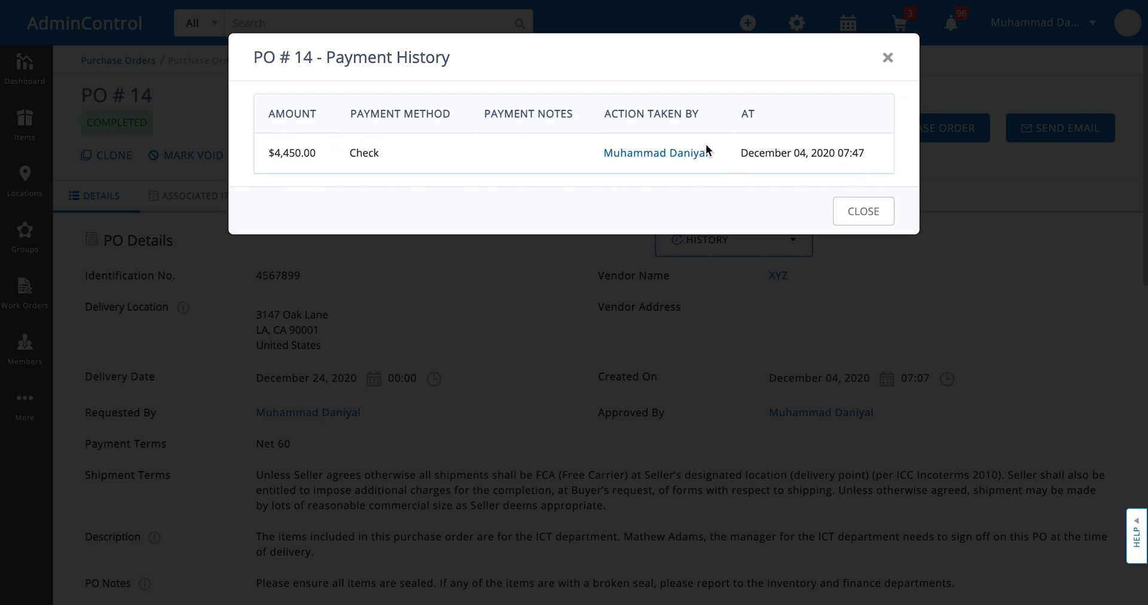
click(849, 219)
click(775, 128)
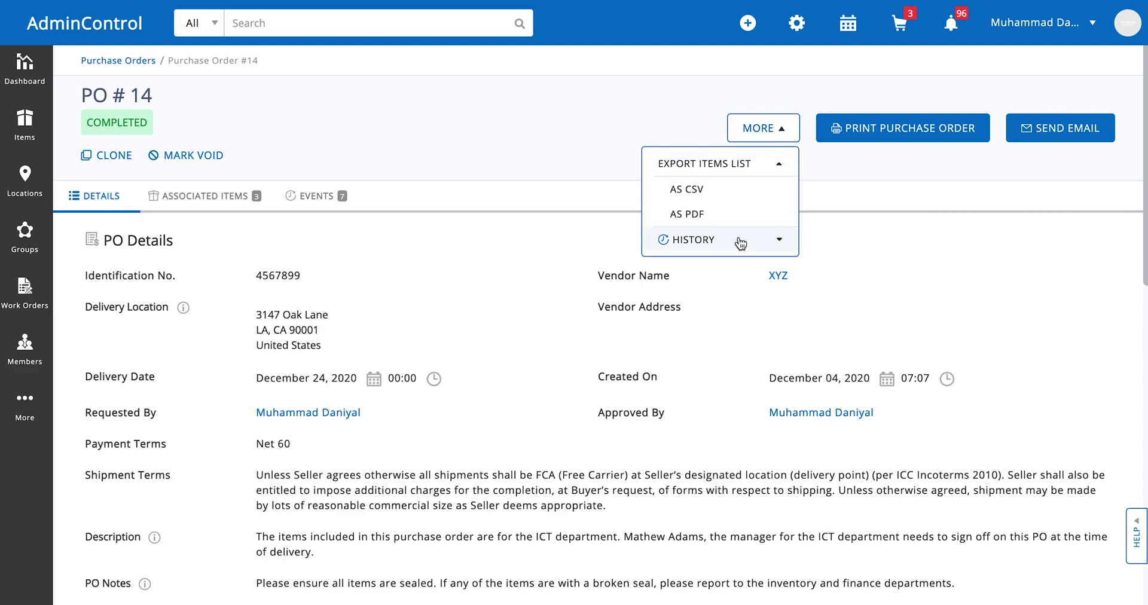
click(738, 240)
click(727, 313)
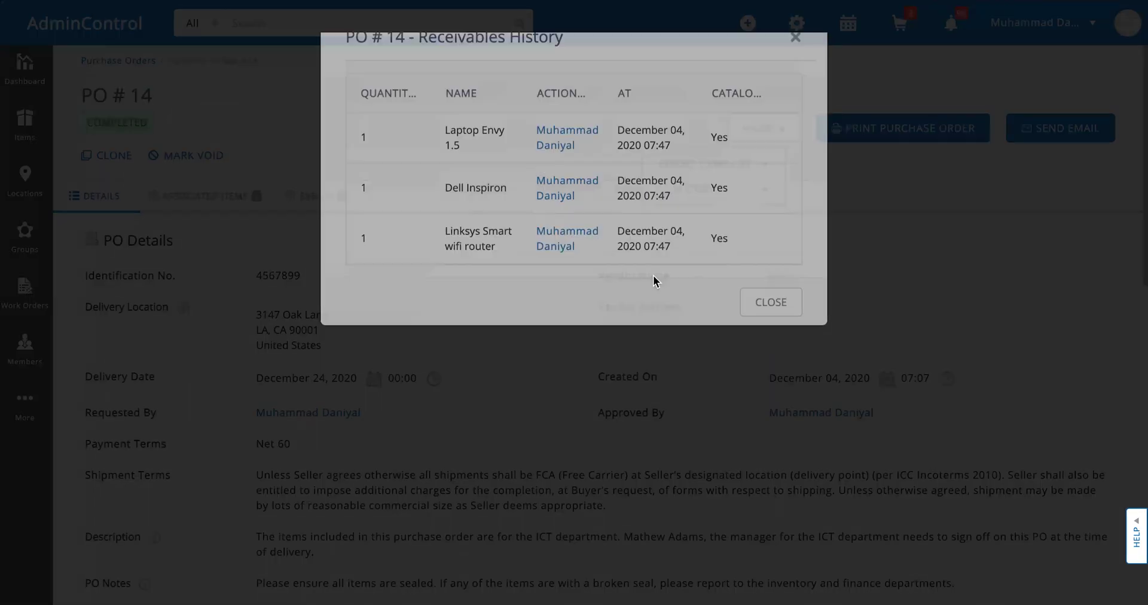
click(774, 320)
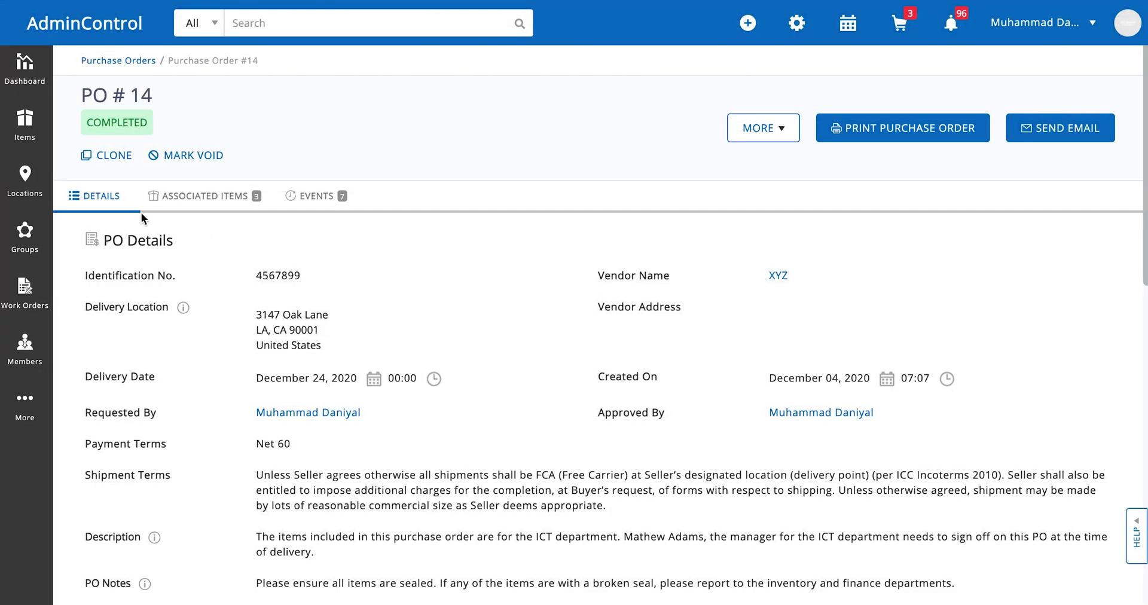
click(188, 206)
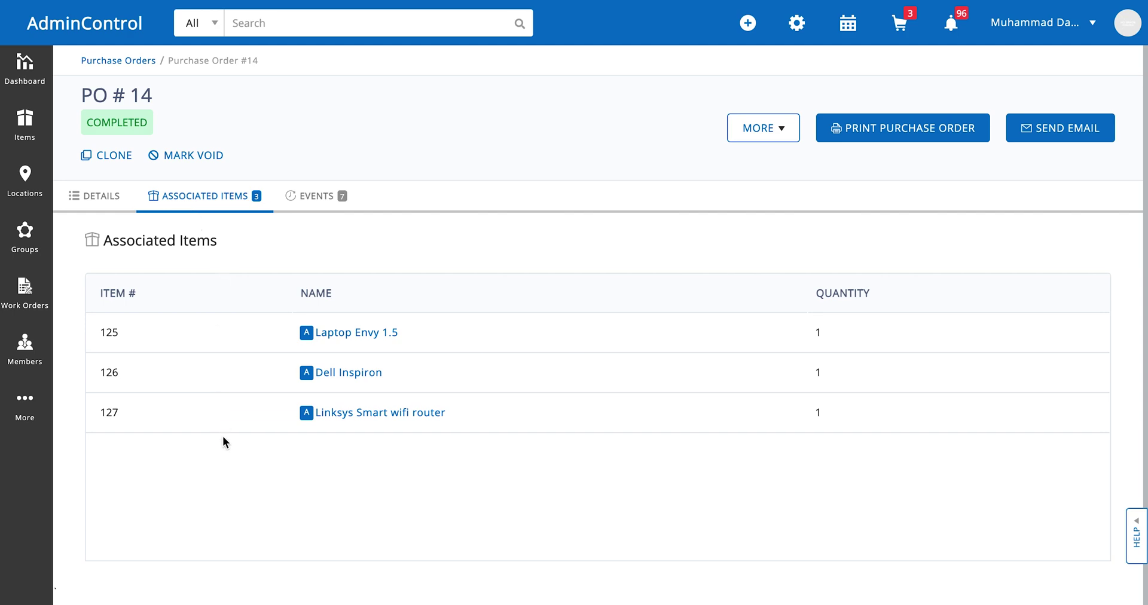
click(302, 200)
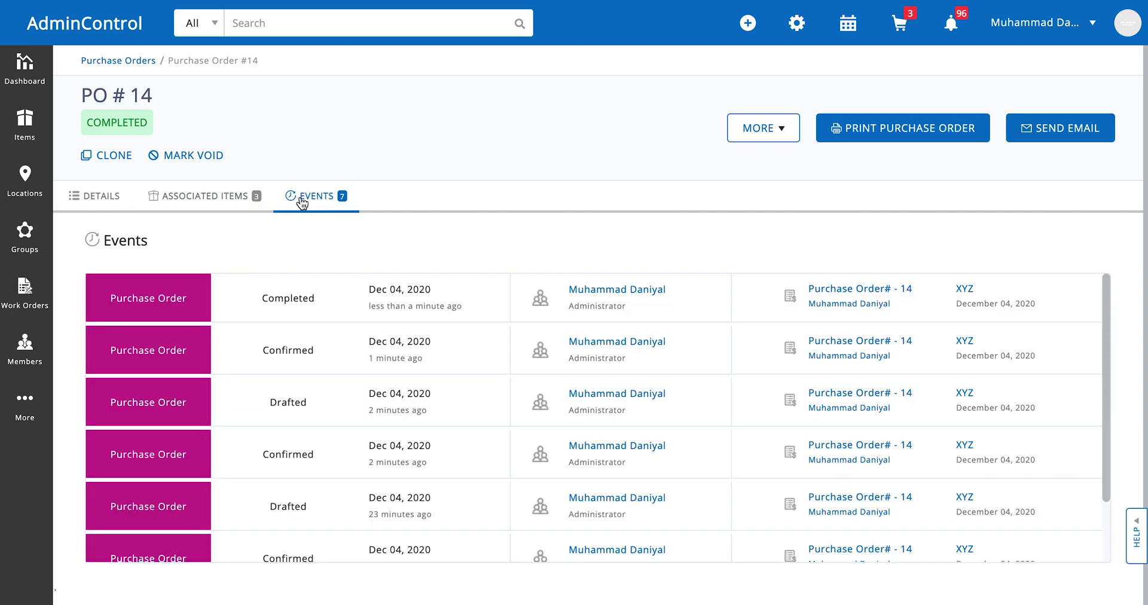
scroll(347, 362, down, 1)
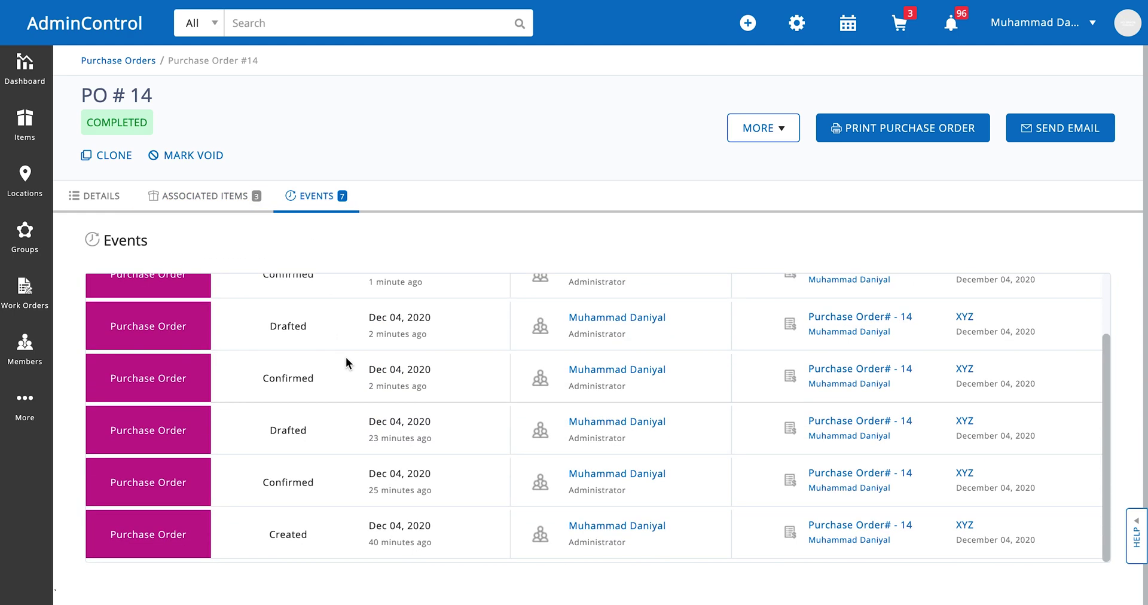
scroll(346, 357, up, 2)
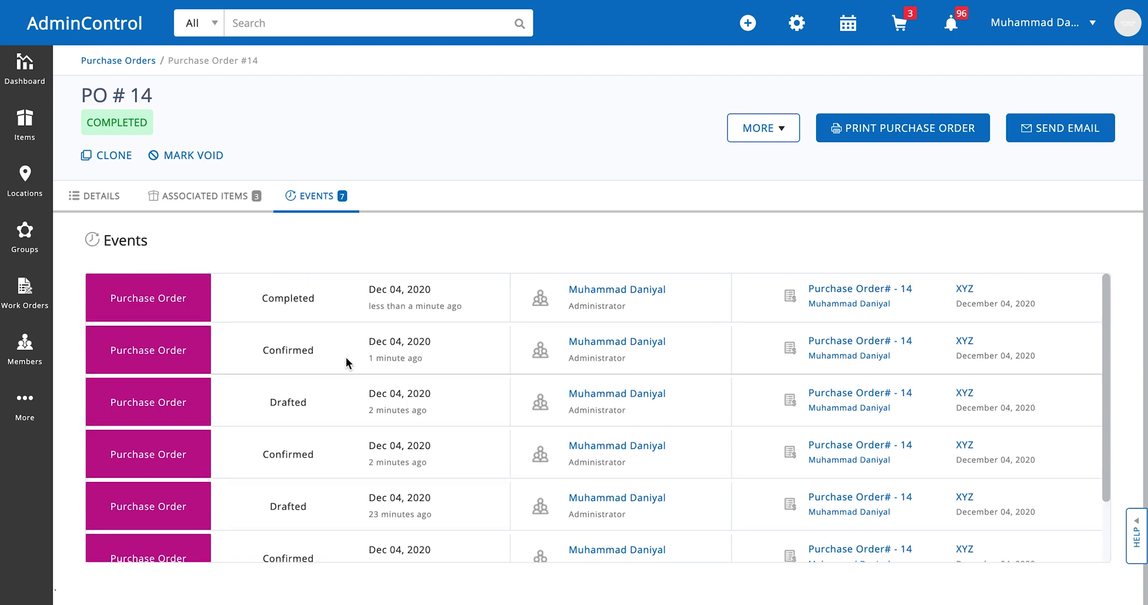
click(108, 204)
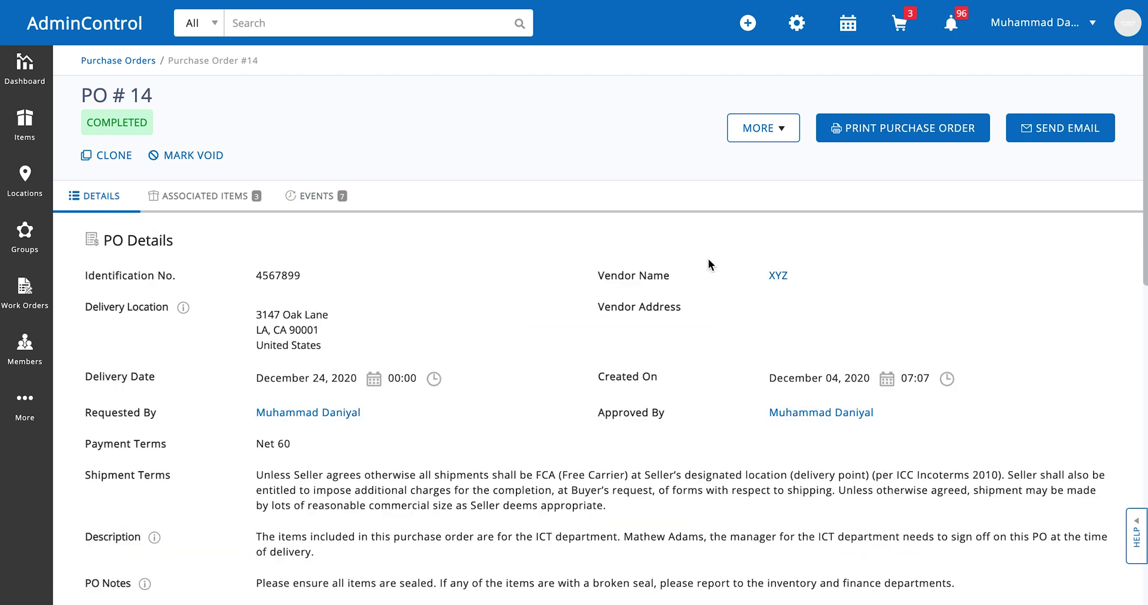